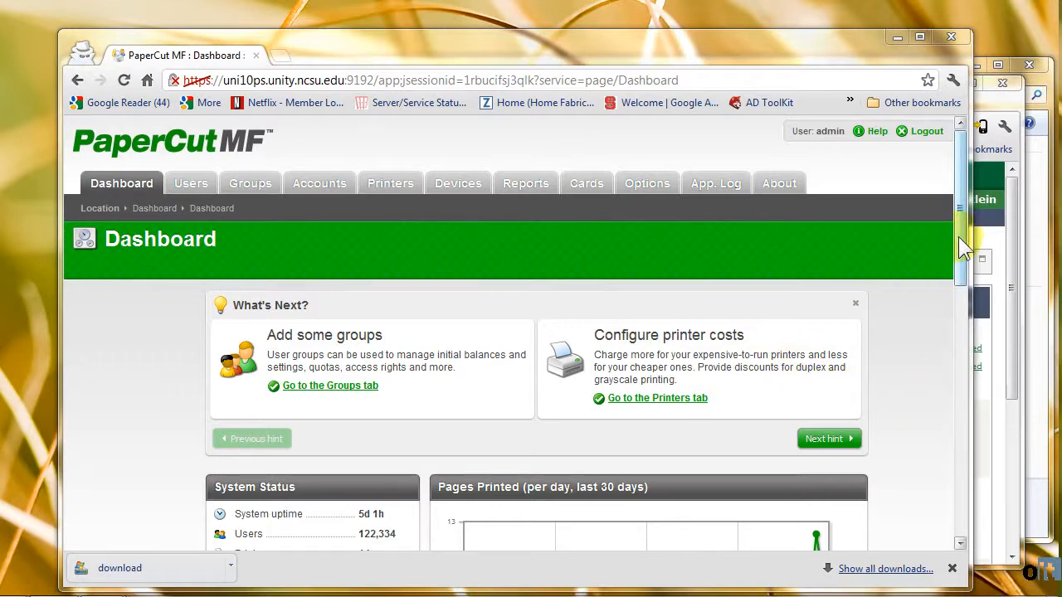
# - Open the details of the restricted shared account listed below the template account in the admin console
pyautogui.moveTo(958, 237); pyautogui.dragTo(954, 232)
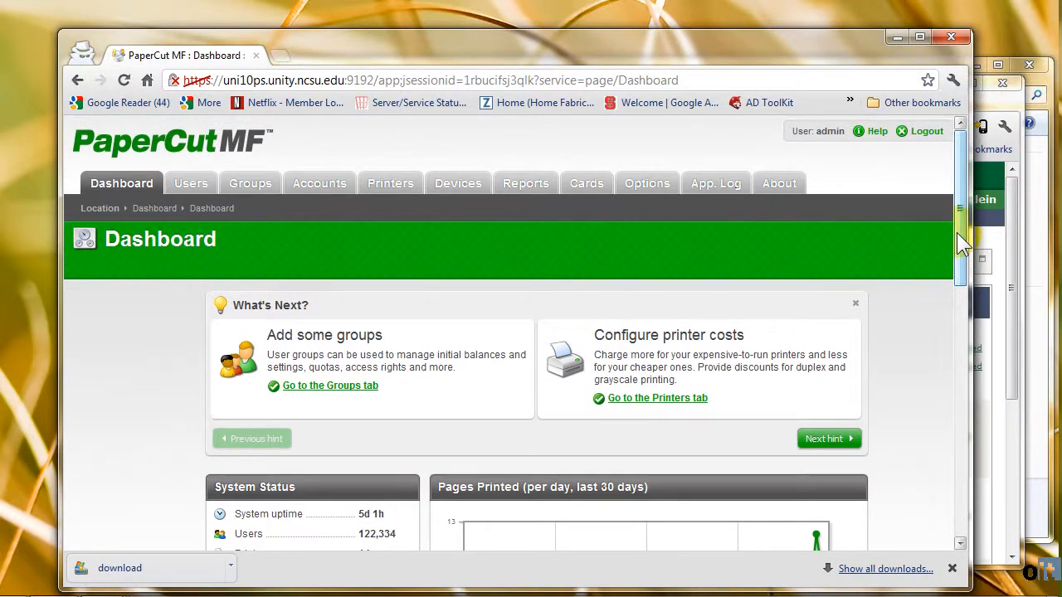
pyautogui.moveTo(956, 232)
pyautogui.mouseDown()
pyautogui.moveTo(962, 344)
pyautogui.moveTo(950, 213)
pyautogui.mouseUp()
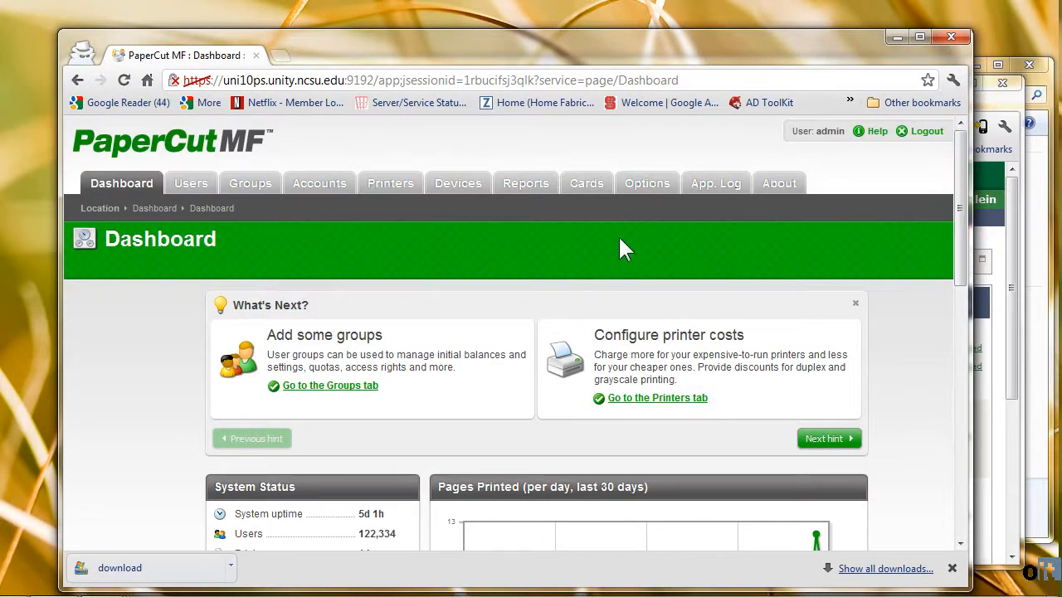
pyautogui.click(310, 185)
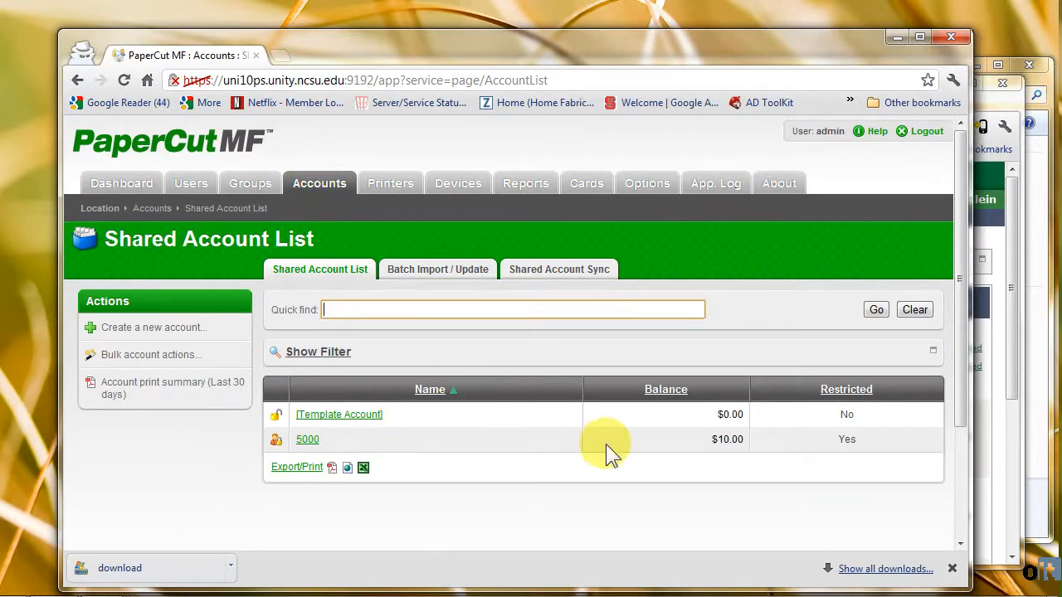
pyautogui.scroll(-2, 736, 442)
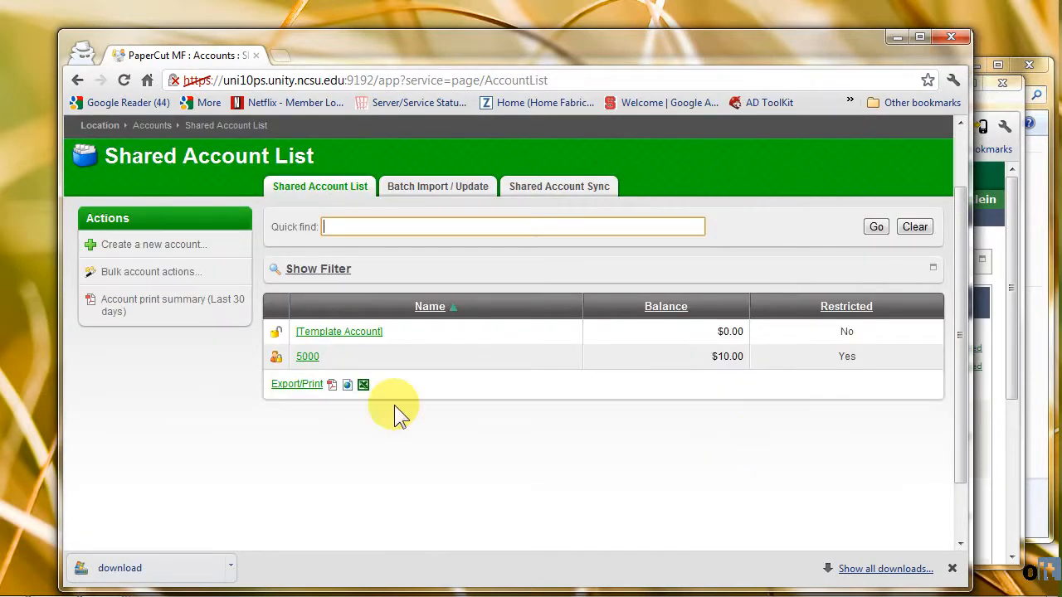
pyautogui.click(306, 358)
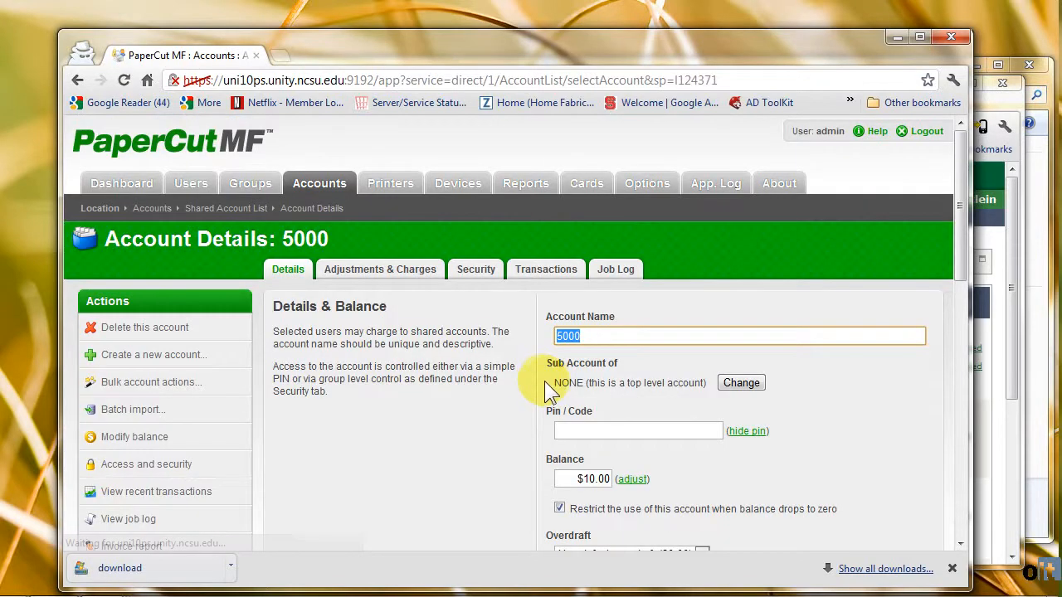
# - Examine the shared account's balance, its restriction at zero balance and the available overdraft choices
pyautogui.scroll(-2, 509, 379)
pyautogui.scroll(-2, 500, 373)
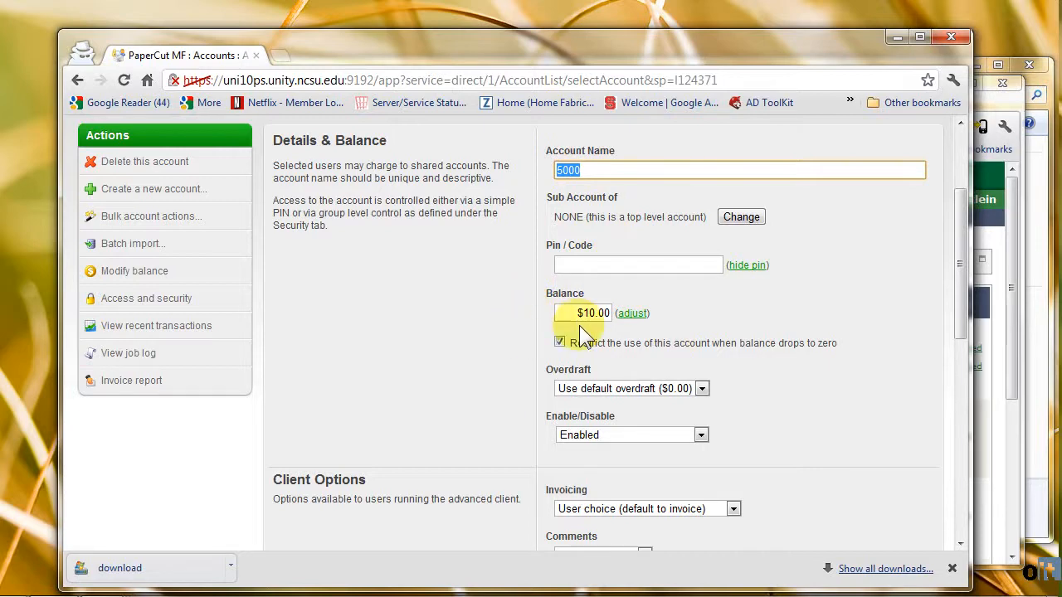
pyautogui.scroll(-1, 525, 349)
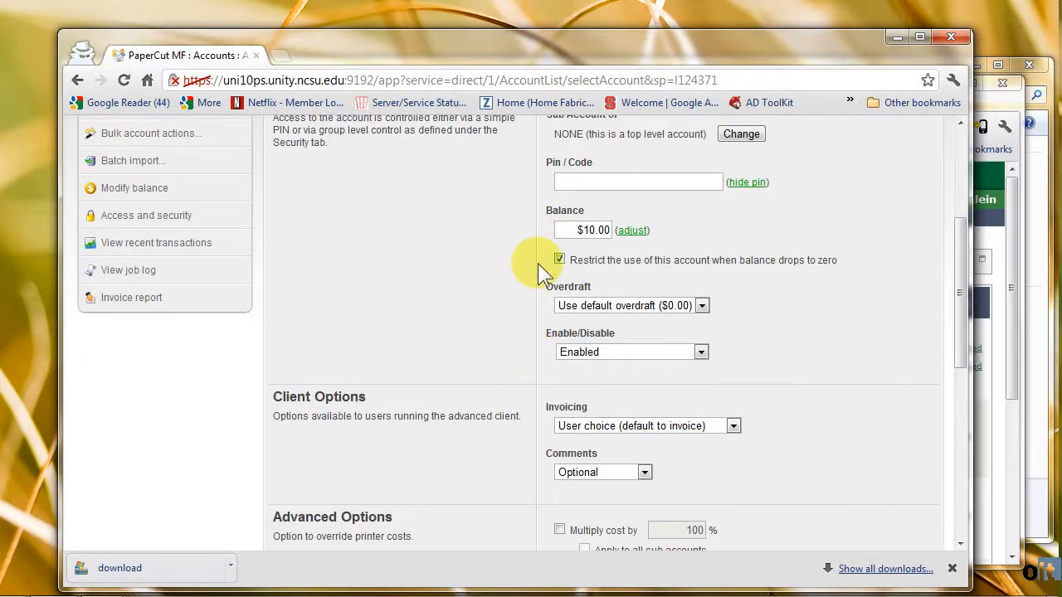
pyautogui.scroll(1, 487, 286)
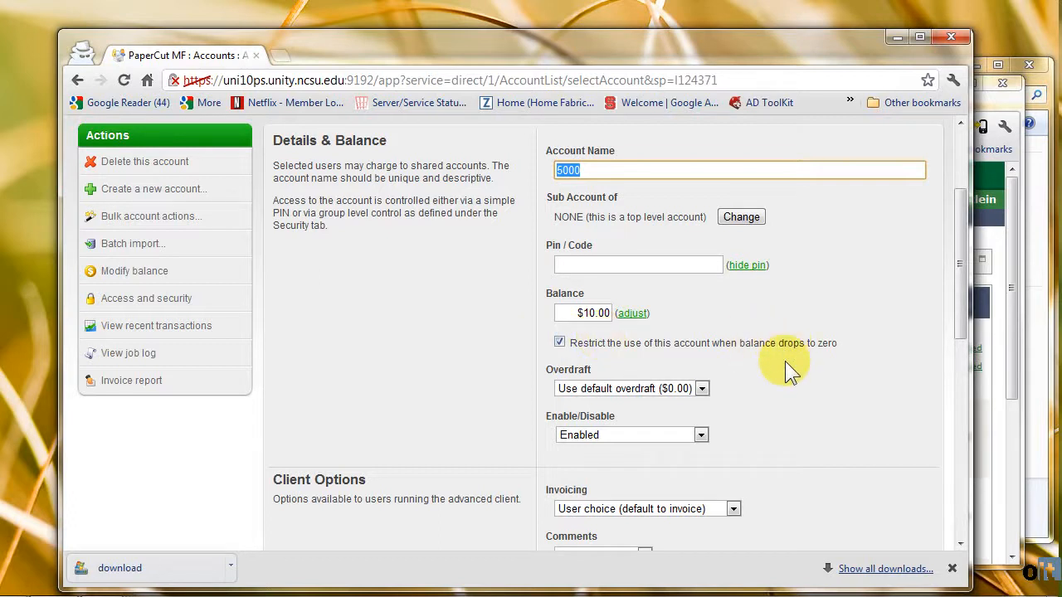
pyautogui.click(701, 388)
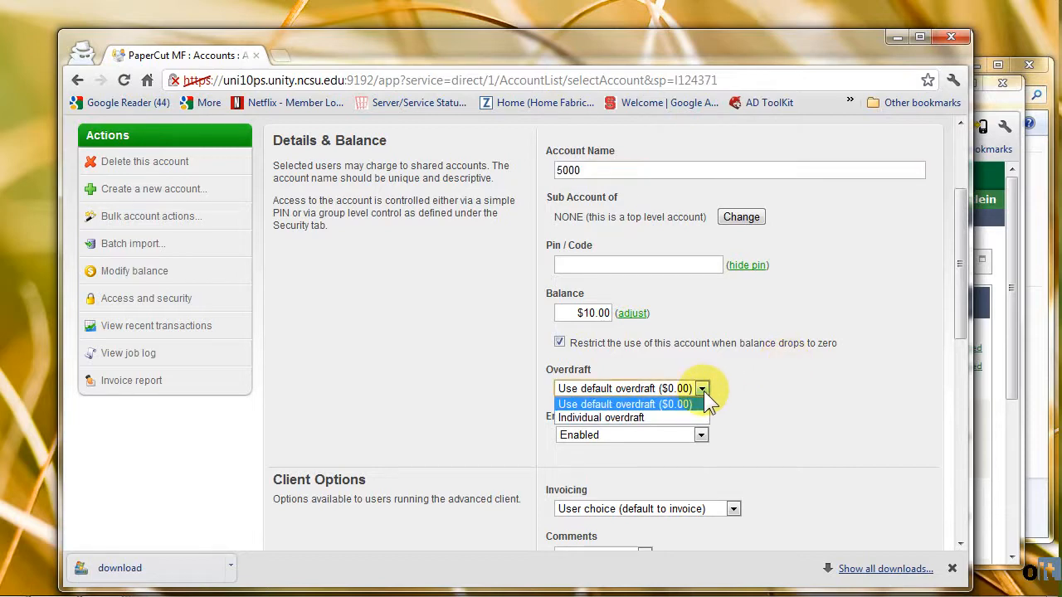
pyautogui.click(703, 391)
# - Examine the shared account's client options, advanced options and the periods offered for quota scheduling
pyautogui.scroll(-1, 782, 444)
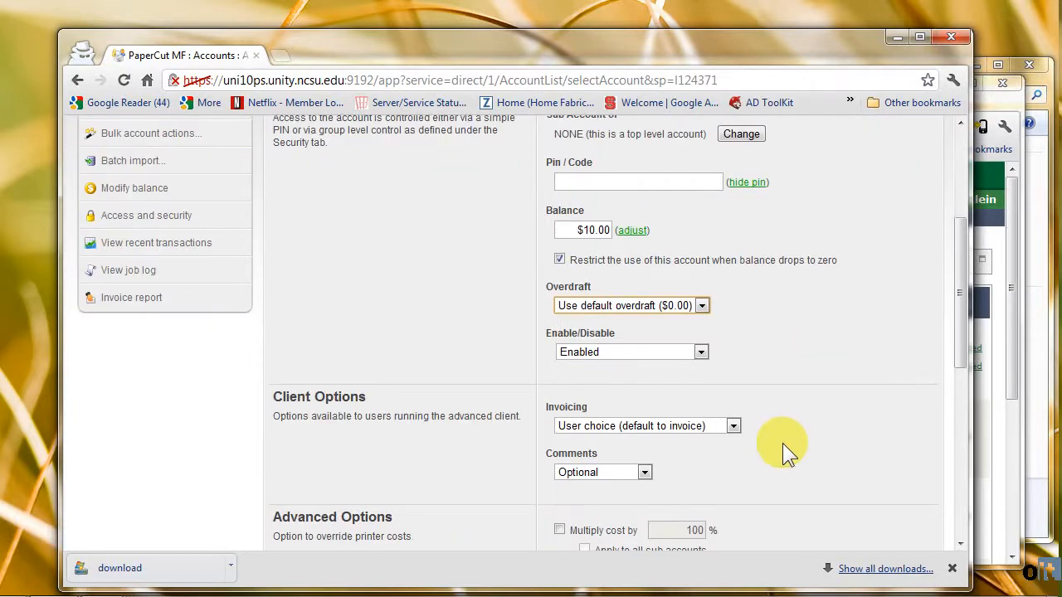
pyautogui.scroll(-1, 782, 442)
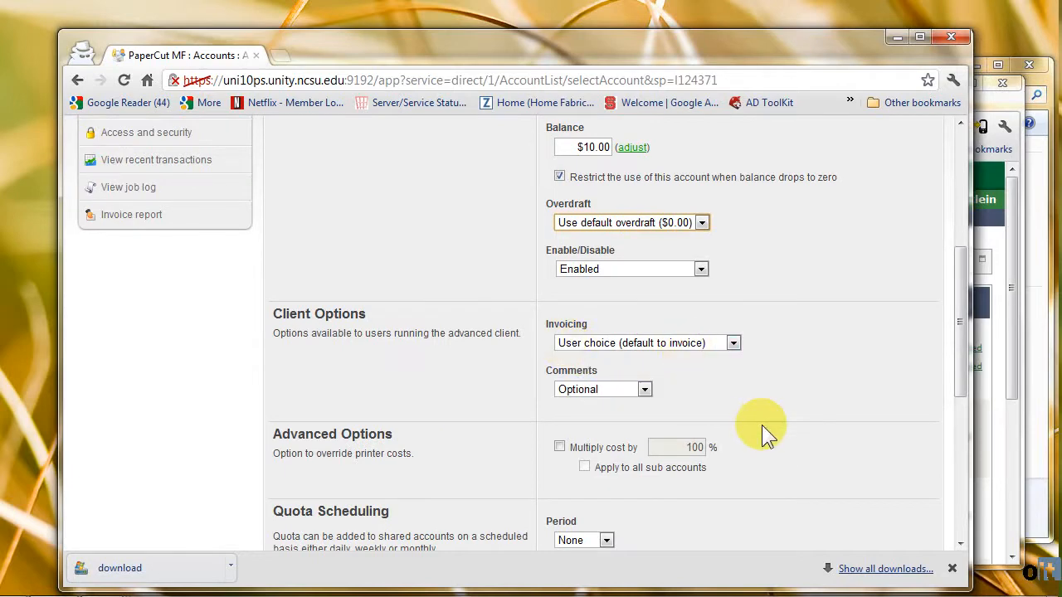
pyautogui.scroll(-1, 761, 433)
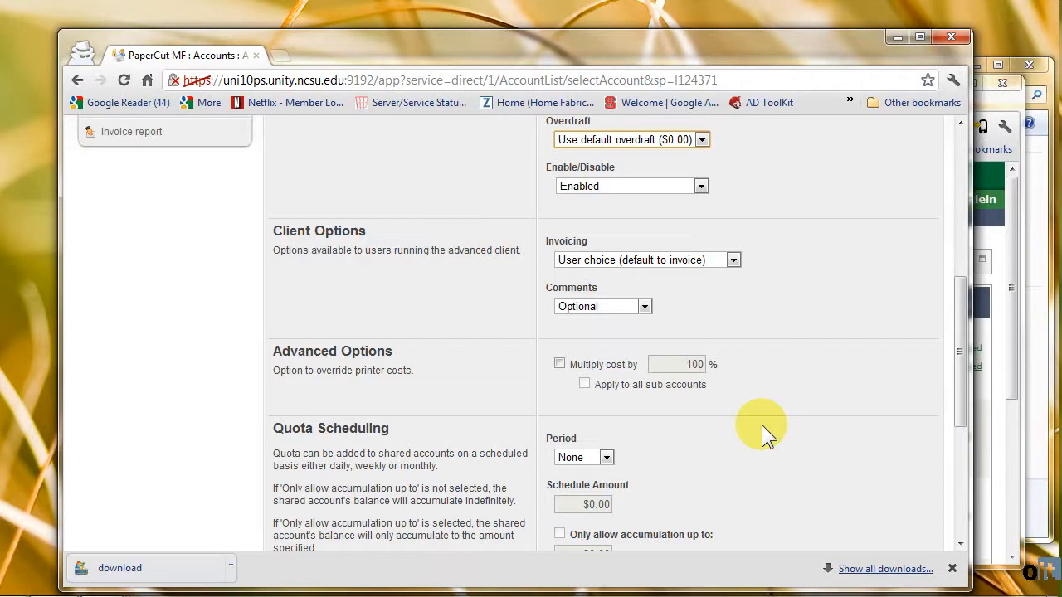
pyautogui.scroll(-2, 762, 424)
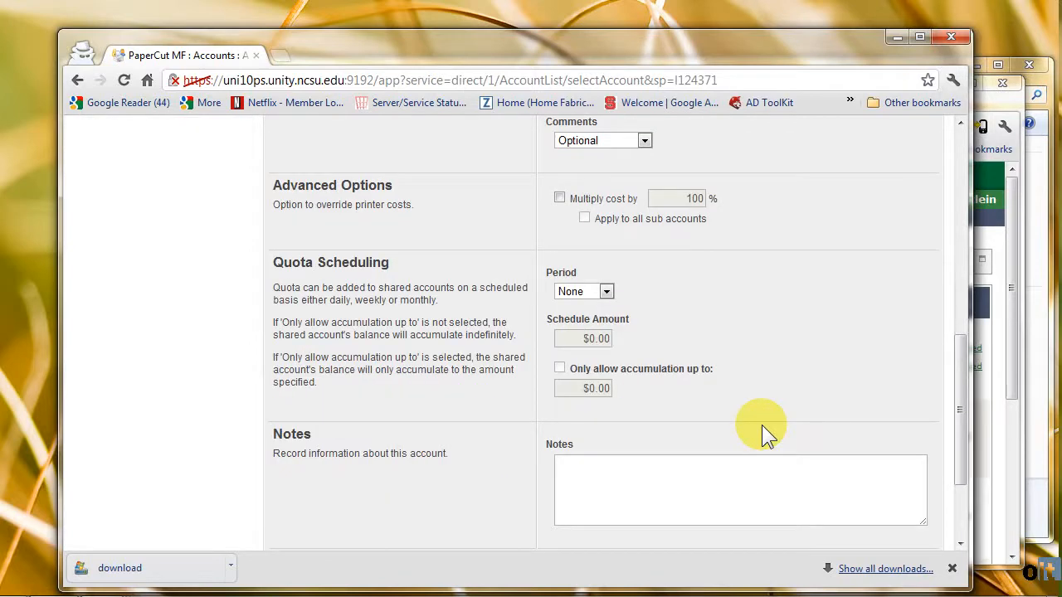
pyautogui.click(605, 295)
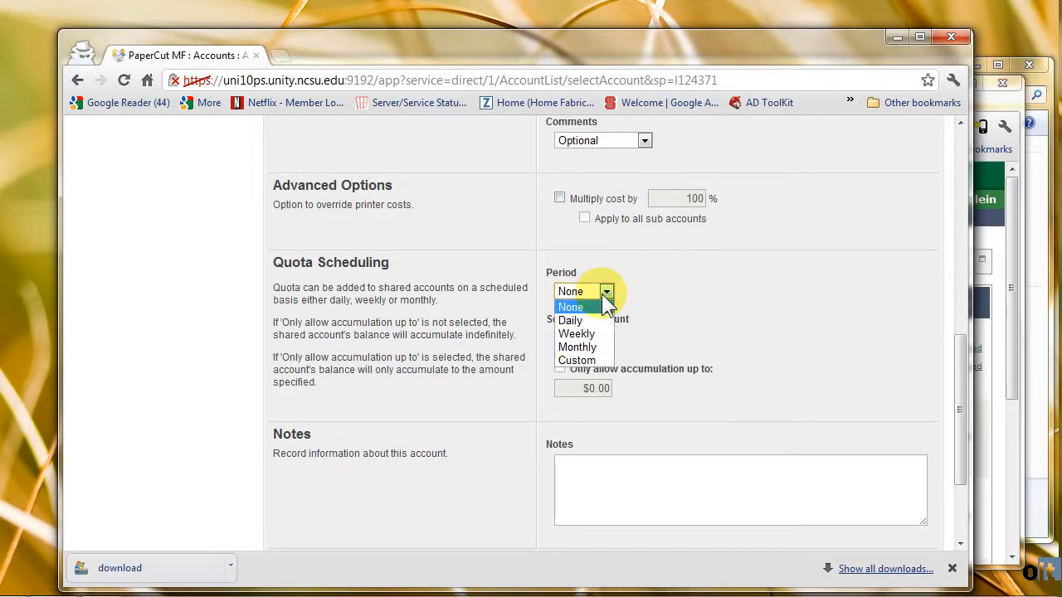
pyautogui.click(605, 295)
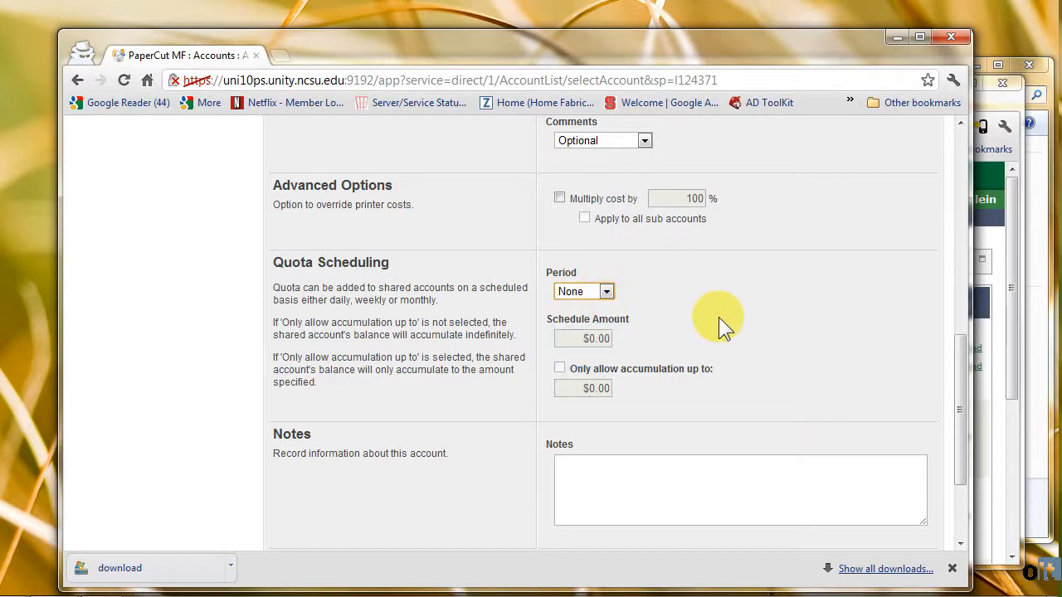
# - Review the remaining shared account settings and save the account details to return to the shared account list
pyautogui.scroll(-3, 720, 319)
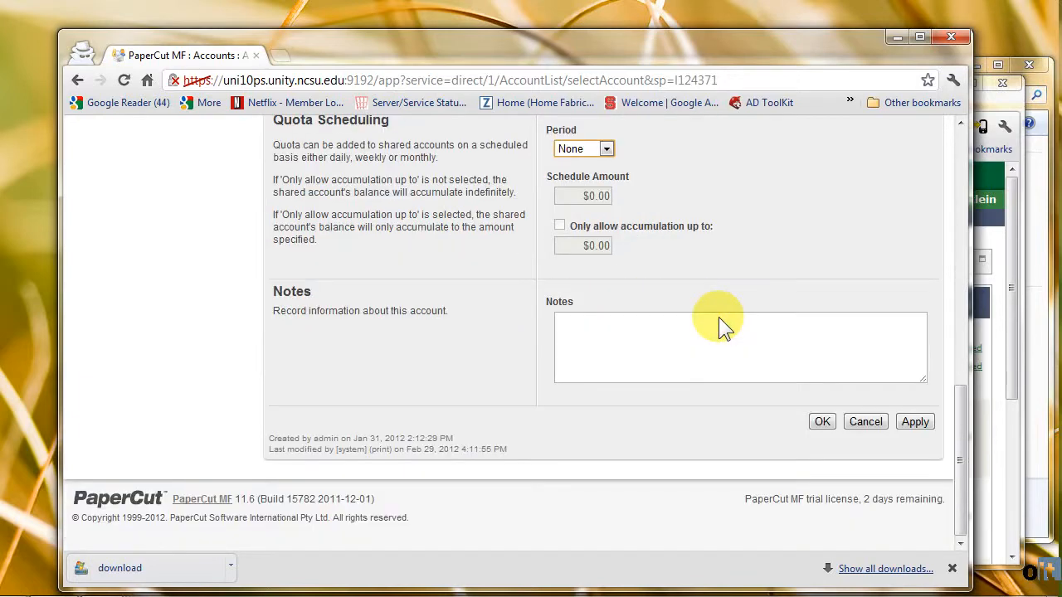
pyautogui.scroll(15, 720, 316)
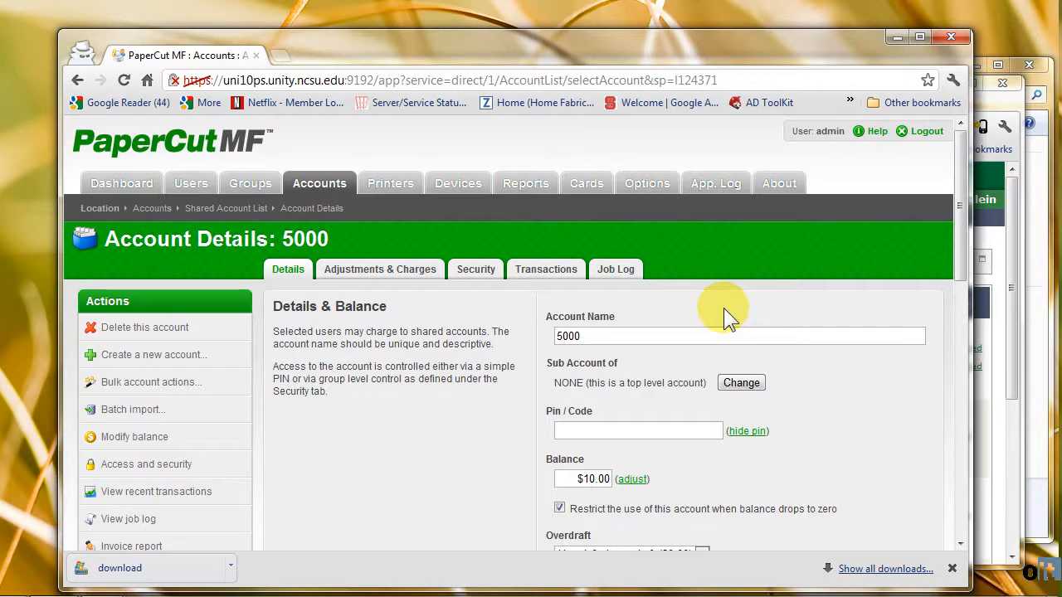
pyautogui.scroll(-2, 724, 307)
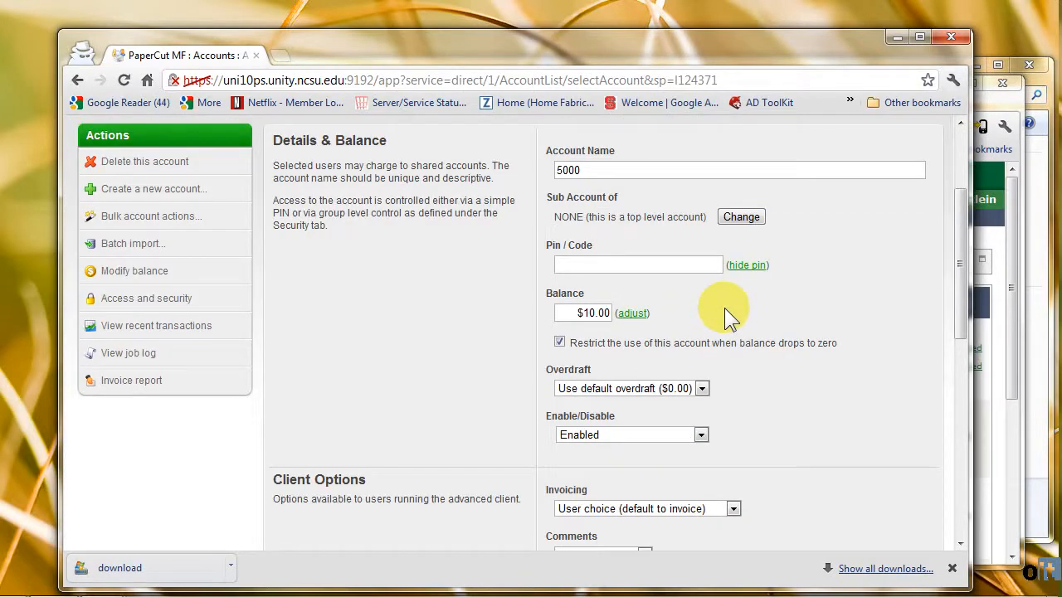
pyautogui.scroll(-6, 788, 455)
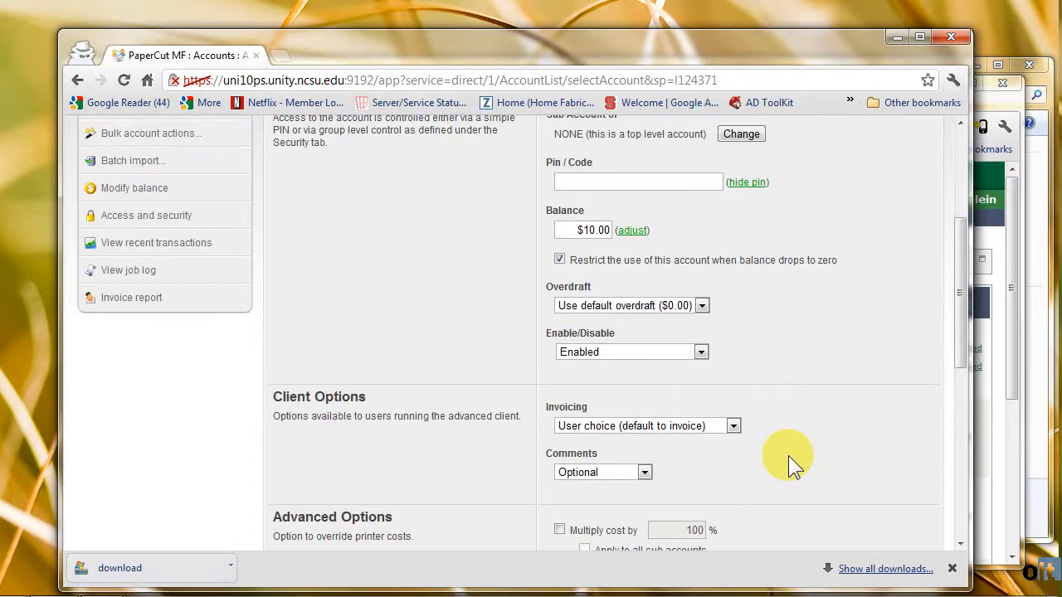
pyautogui.click(822, 481)
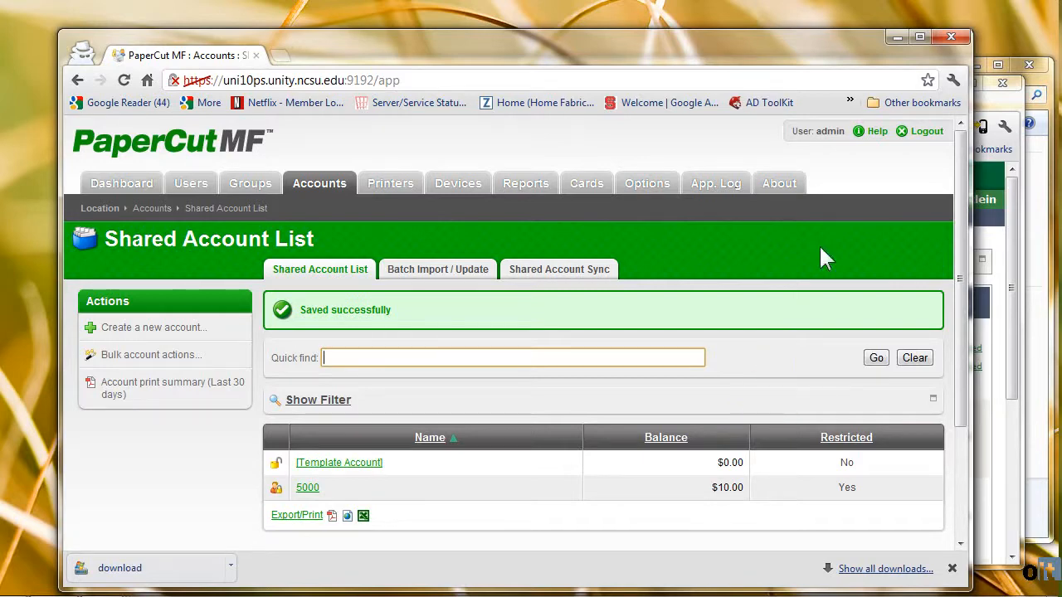
# - Minimise the admin console window and move the balance window clear of the user web page
pyautogui.click(894, 35)
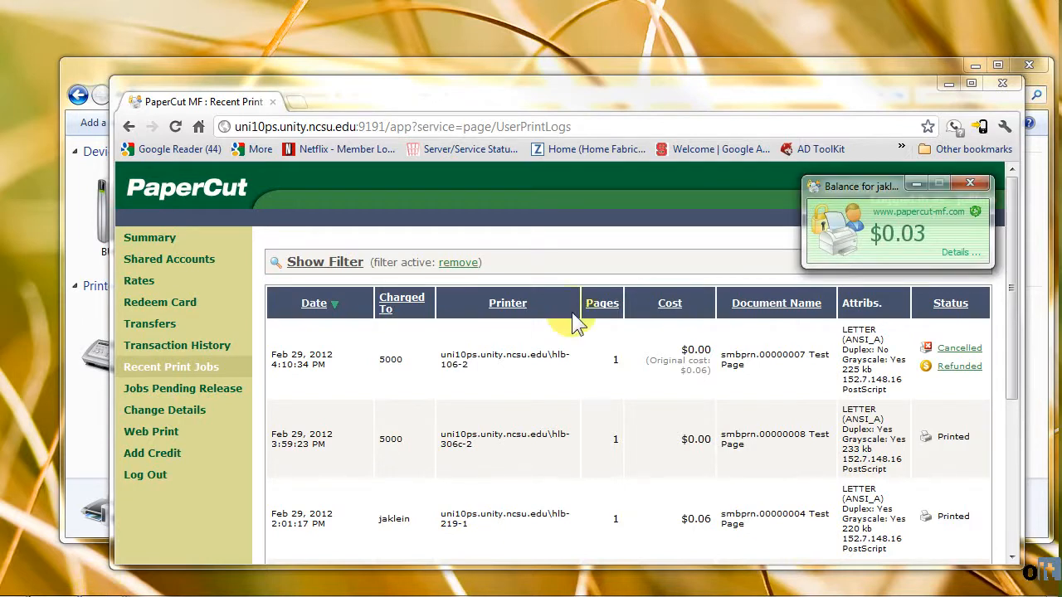
pyautogui.moveTo(864, 183); pyautogui.dragTo(915, 33)
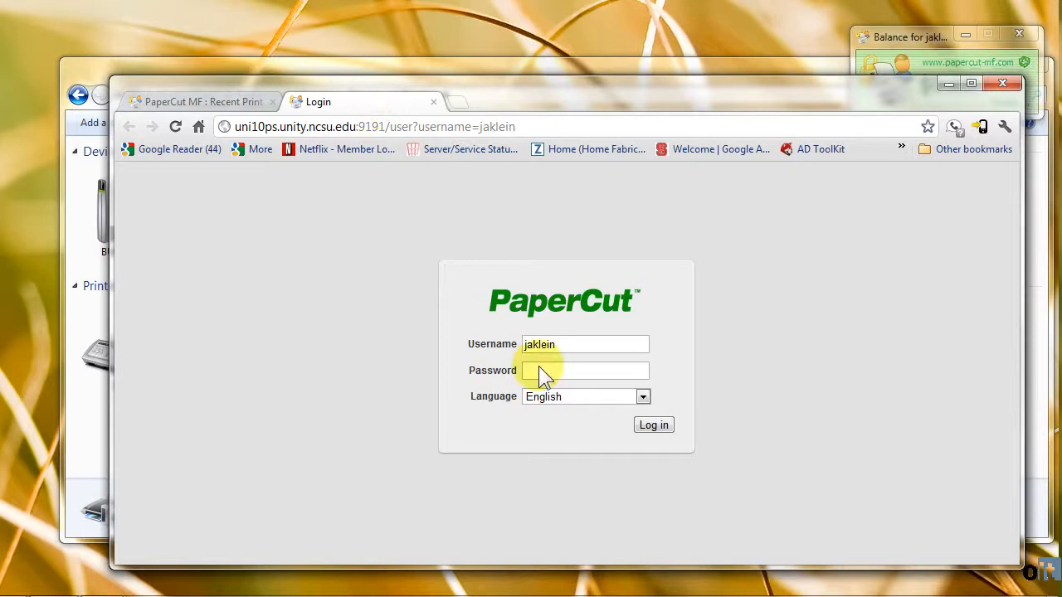
# - Log in to the PaperCut user page with the prefilled username by entering the account password
pyautogui.click(542, 376)
pyautogui.write('•••')
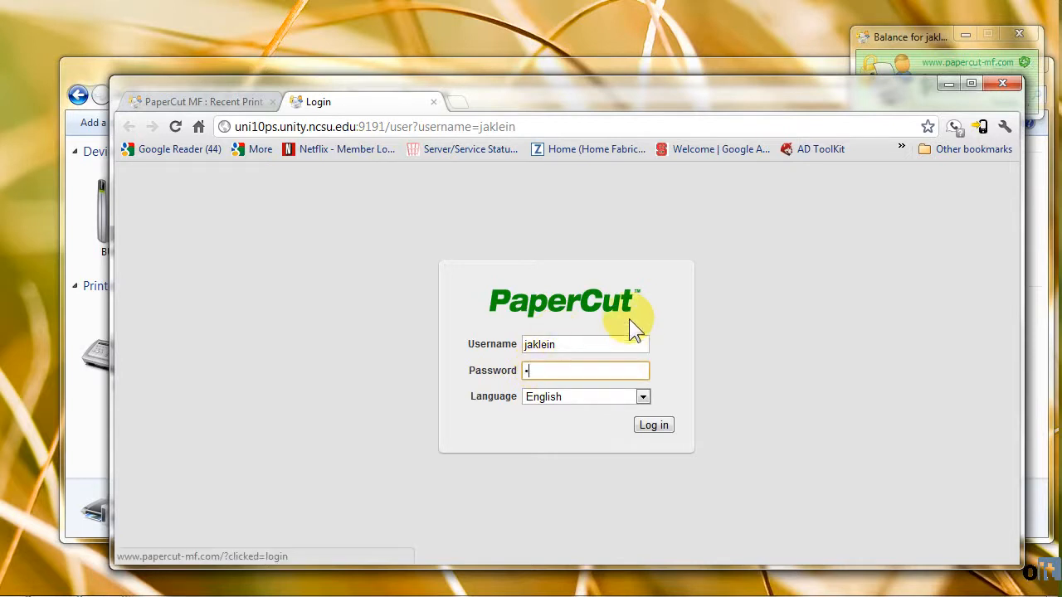
pyautogui.write('••••••')
pyautogui.press('Return')
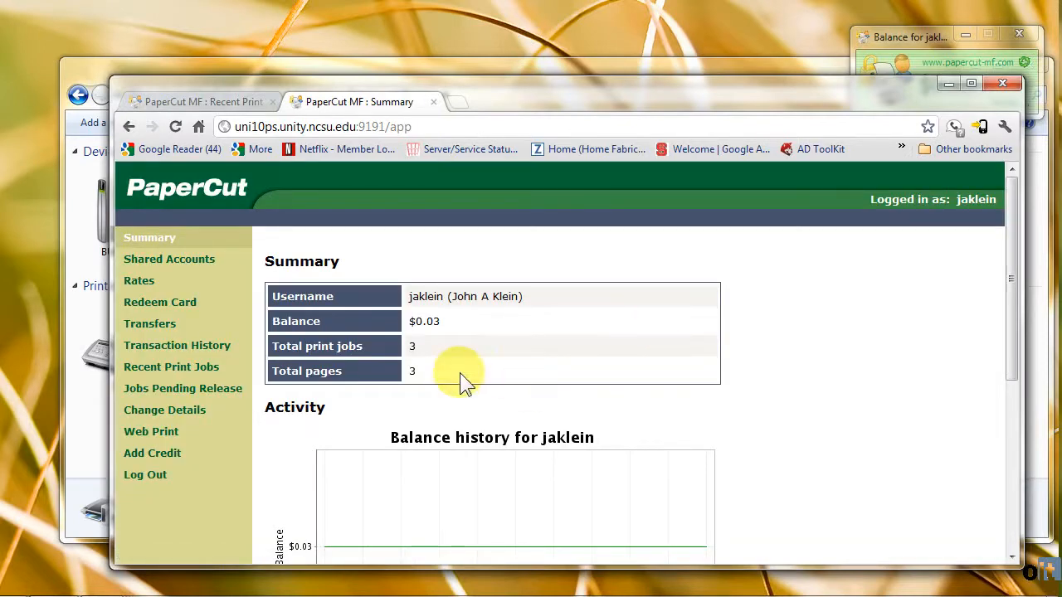
# - Review the user's Summary page, including the balance, print totals, balance history and environmental impact, and bring the balance window forward
pyautogui.scroll(-2, 639, 396)
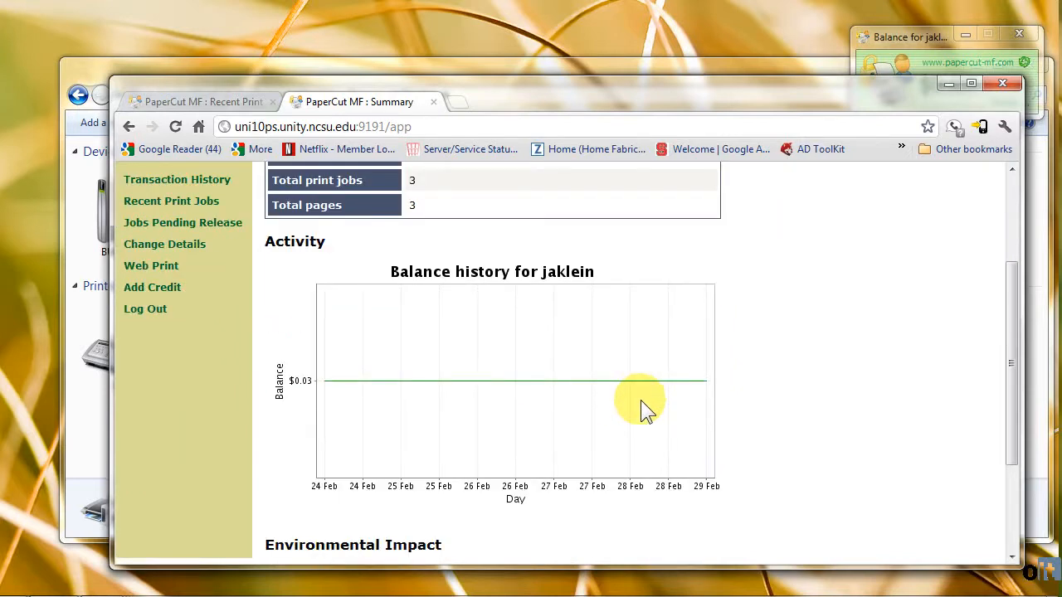
pyautogui.scroll(-2, 640, 400)
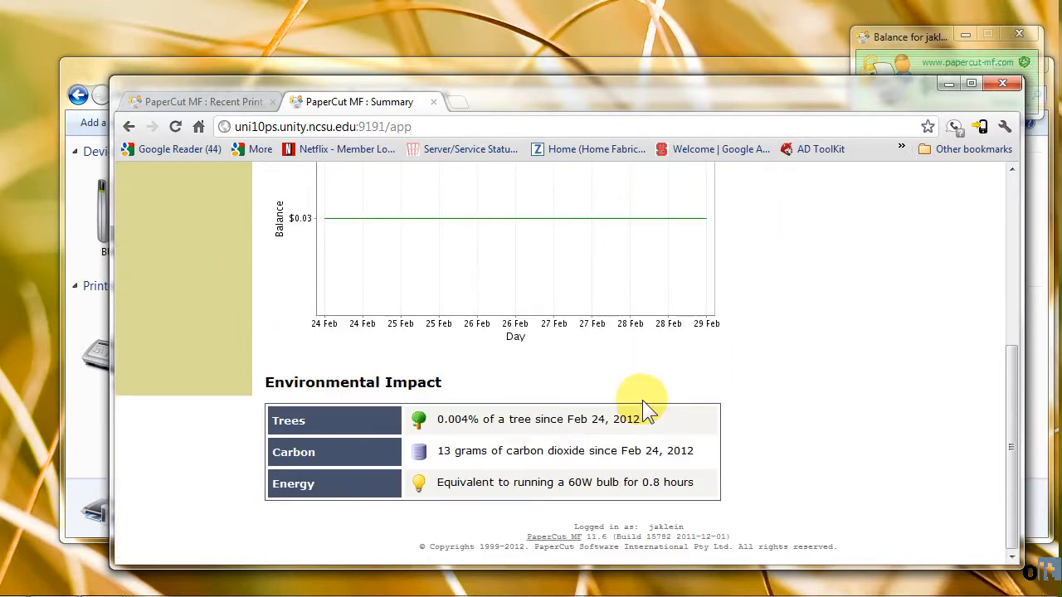
pyautogui.scroll(2, 642, 400)
pyautogui.scroll(2, 642, 400)
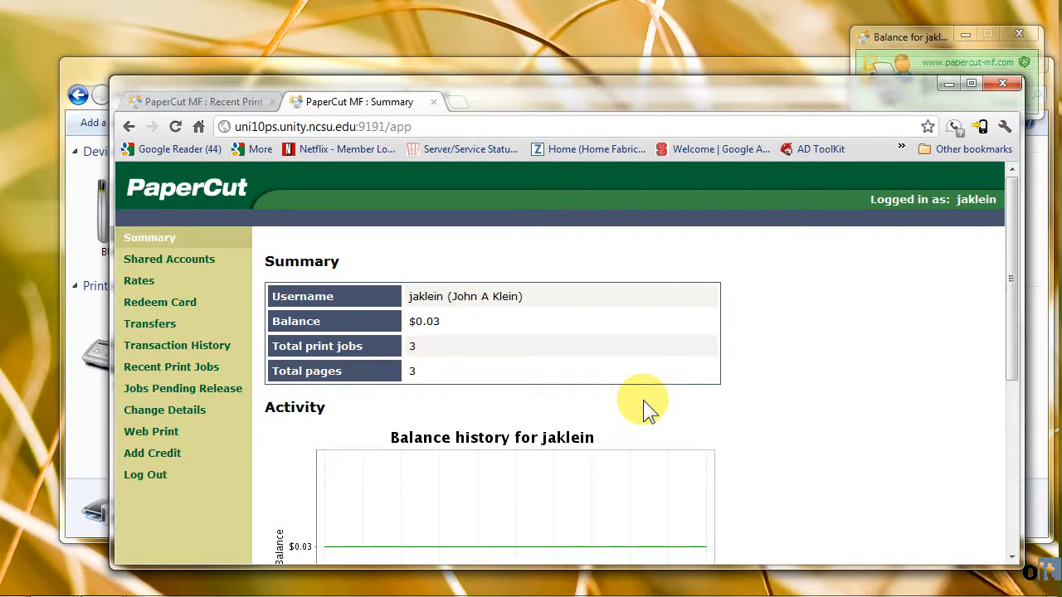
pyautogui.click(896, 37)
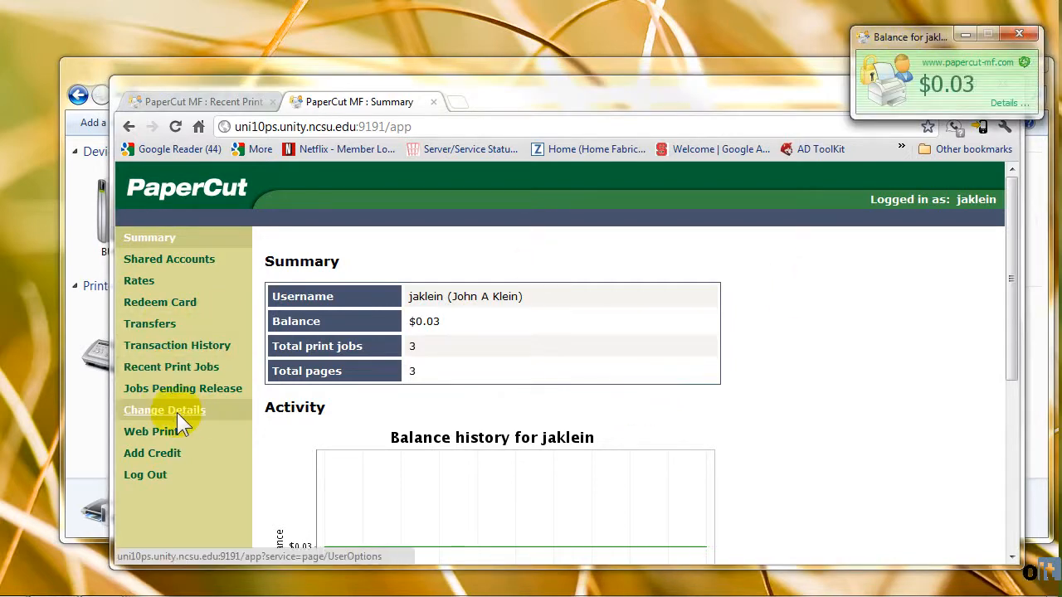
# - Open the printing rates and examine the page costs and duplex discounts for the listed printers
pyautogui.click(139, 281)
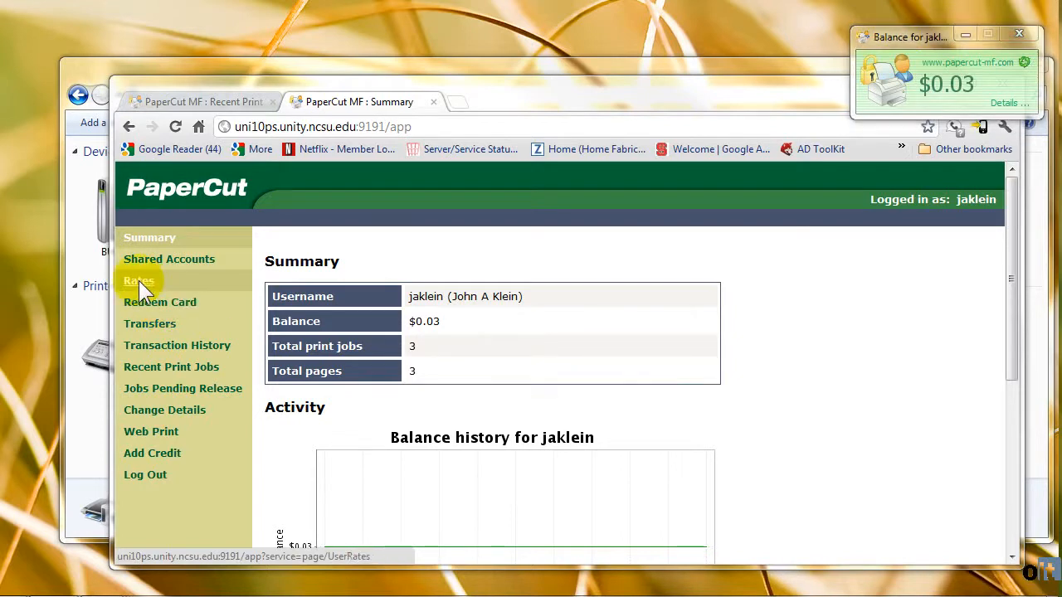
pyautogui.scroll(-1, 533, 382)
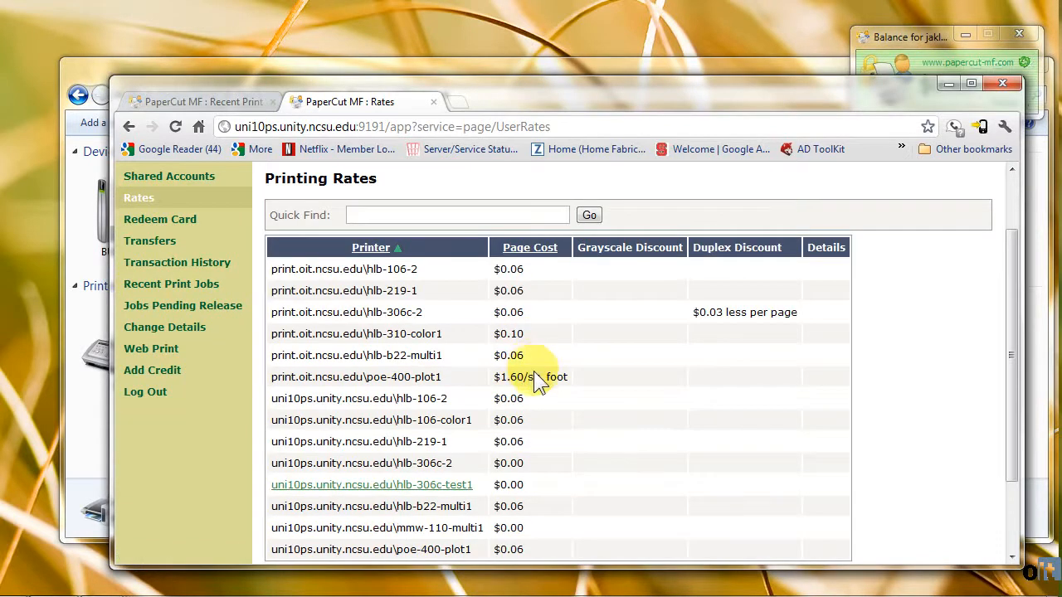
pyautogui.scroll(-1, 539, 394)
pyautogui.scroll(-1, 538, 419)
pyautogui.scroll(3, 552, 449)
pyautogui.scroll(-1, 552, 449)
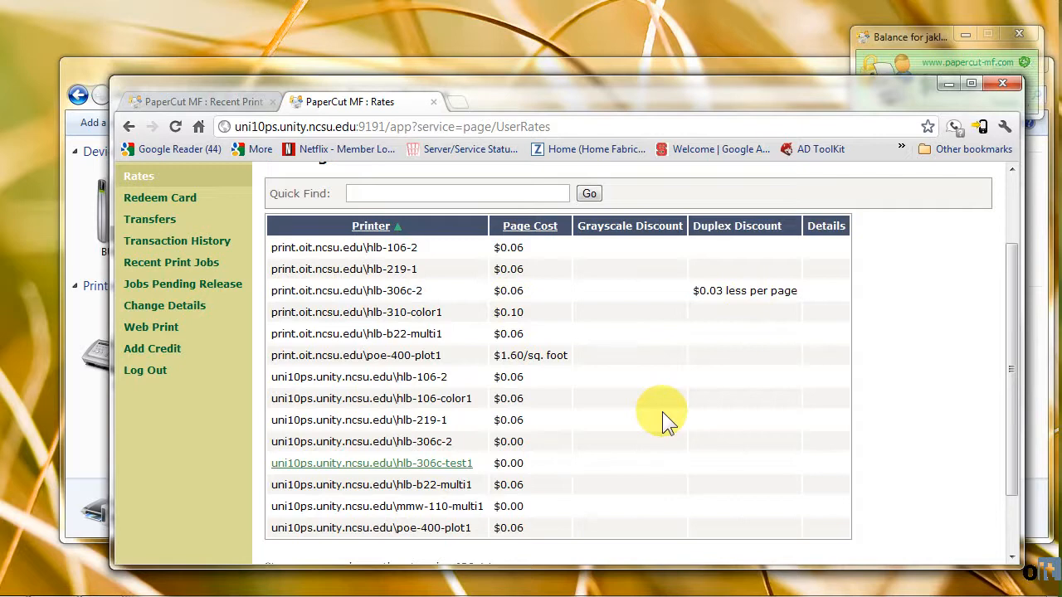
pyautogui.scroll(-2, 662, 412)
pyautogui.scroll(2, 662, 411)
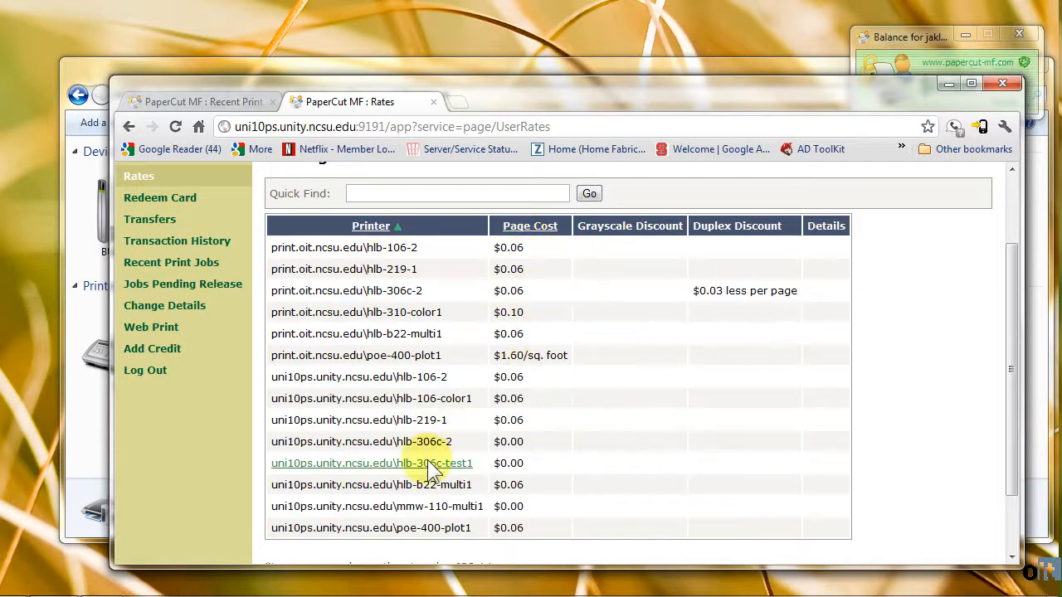
# - Switch to the uni10ps.unity.ncsu.edu network window and reposition and enlarge it to show the shared printers
pyautogui.hotkey('alt', 'Tab')
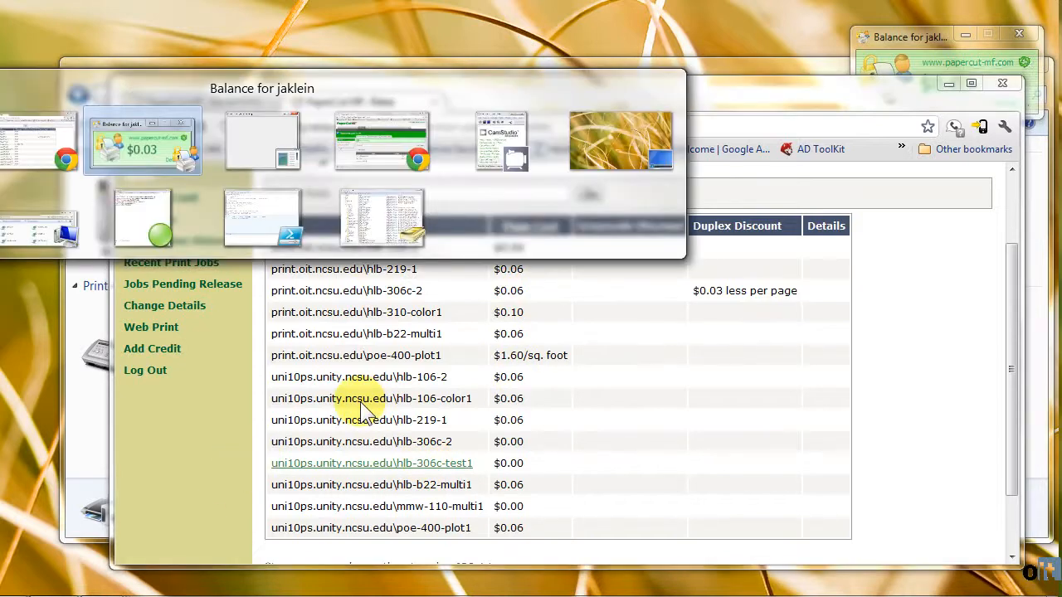
pyautogui.hotkey('alt', 'Tab')
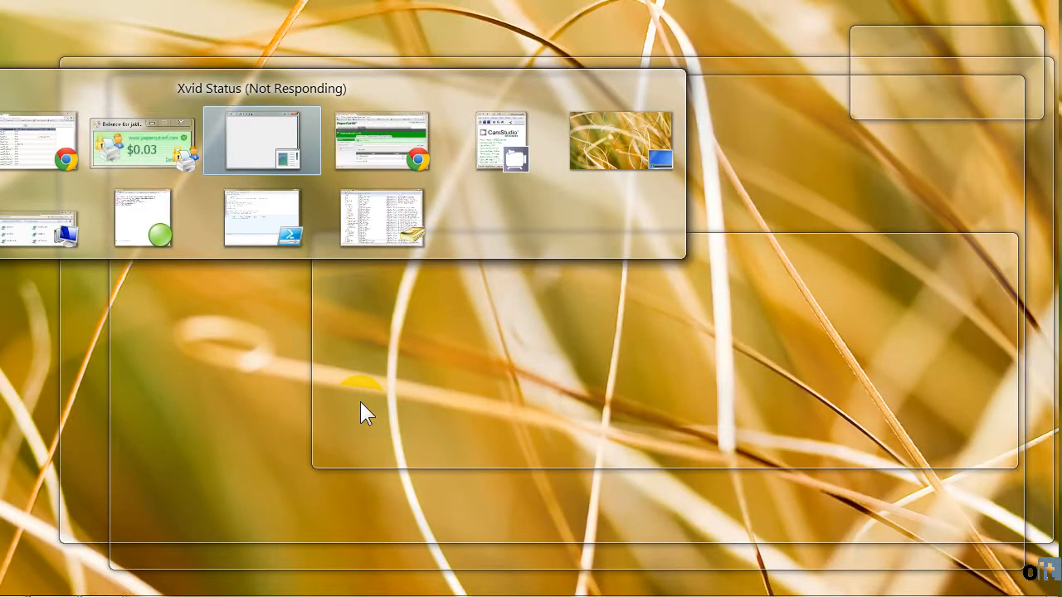
pyautogui.hotkey('alt', 'Tab')
pyautogui.hotkey('alt', 'Tab')
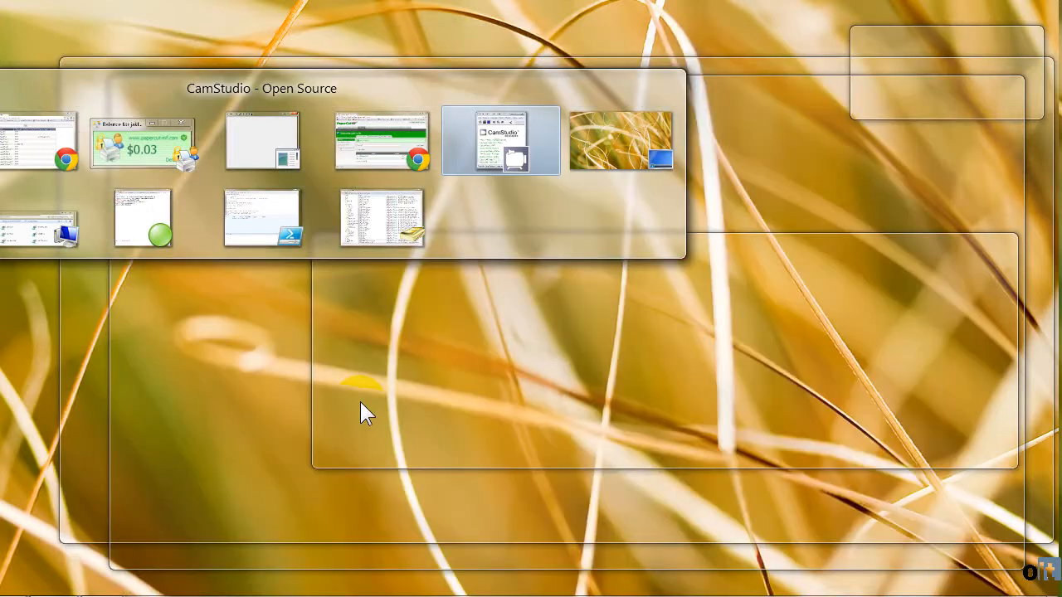
pyautogui.hotkey('alt', 'Tab')
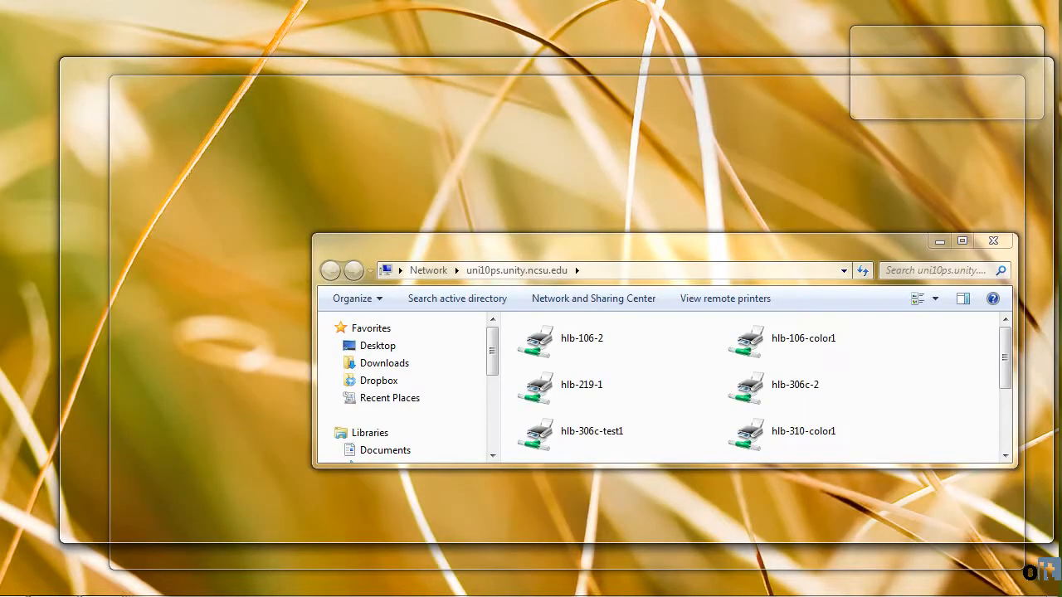
pyautogui.click(179, 595)
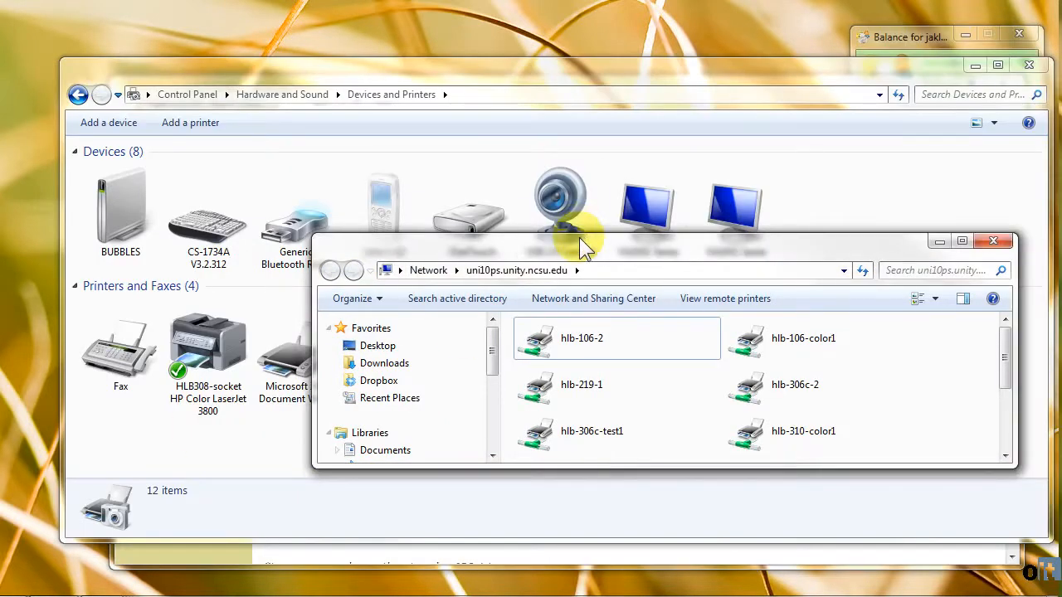
pyautogui.moveTo(583, 246); pyautogui.dragTo(529, 158)
pyautogui.moveTo(541, 410); pyautogui.dragTo(552, 523)
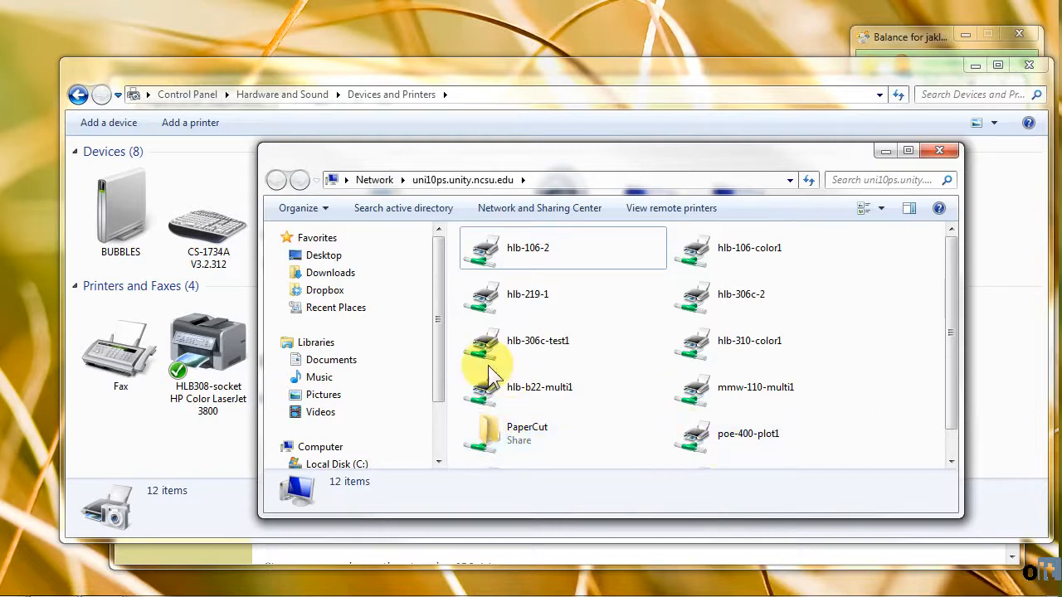
# - Connect to the shared printer hlb-106-2, close the network window and move the print queue clear of the installed printers
pyautogui.doubleClick(496, 259)
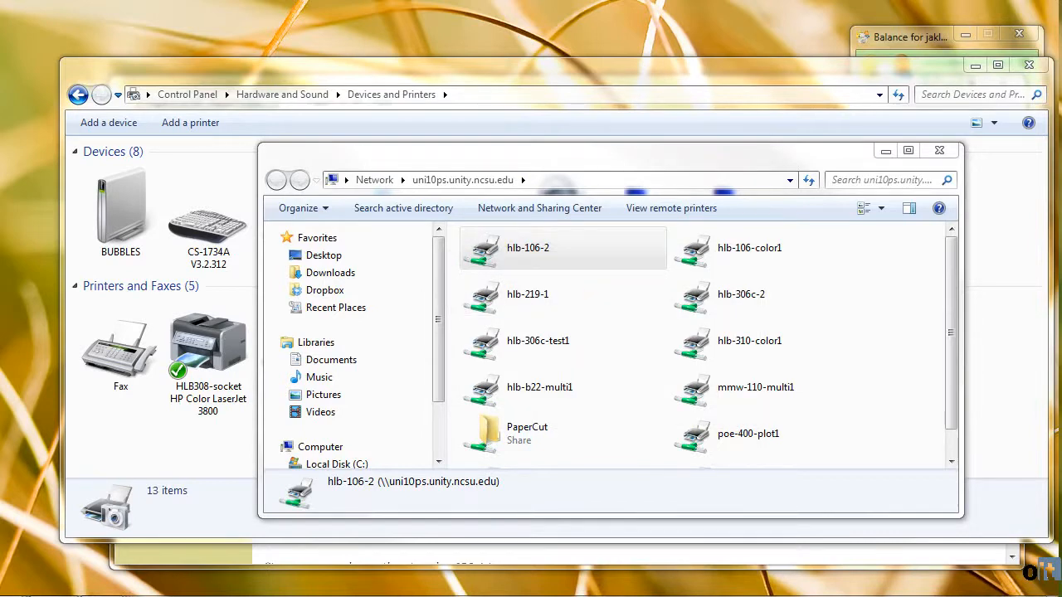
pyautogui.moveTo(305, 149); pyautogui.dragTo(655, 282)
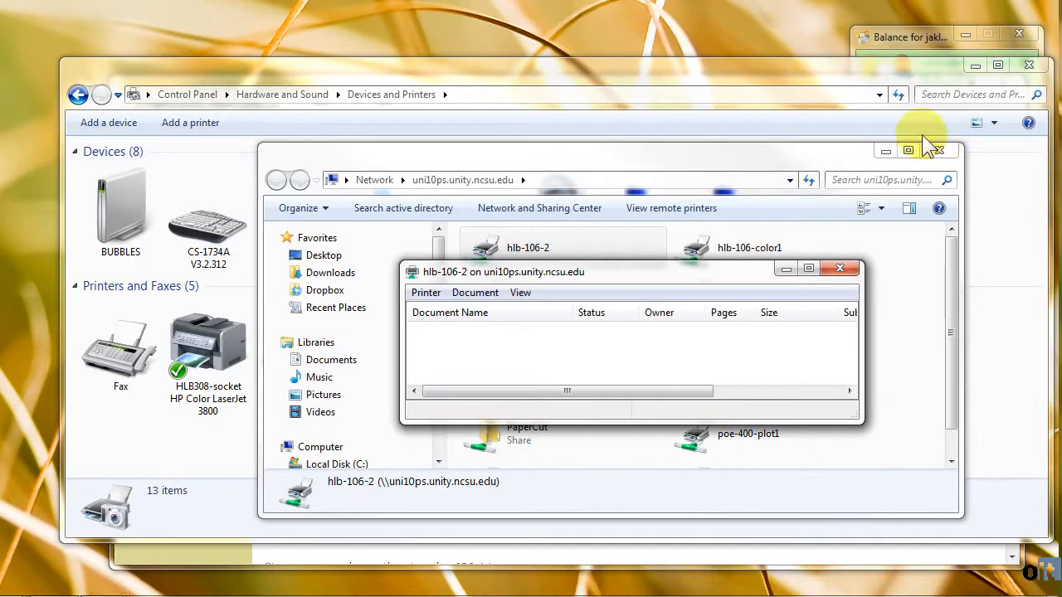
pyautogui.click(943, 157)
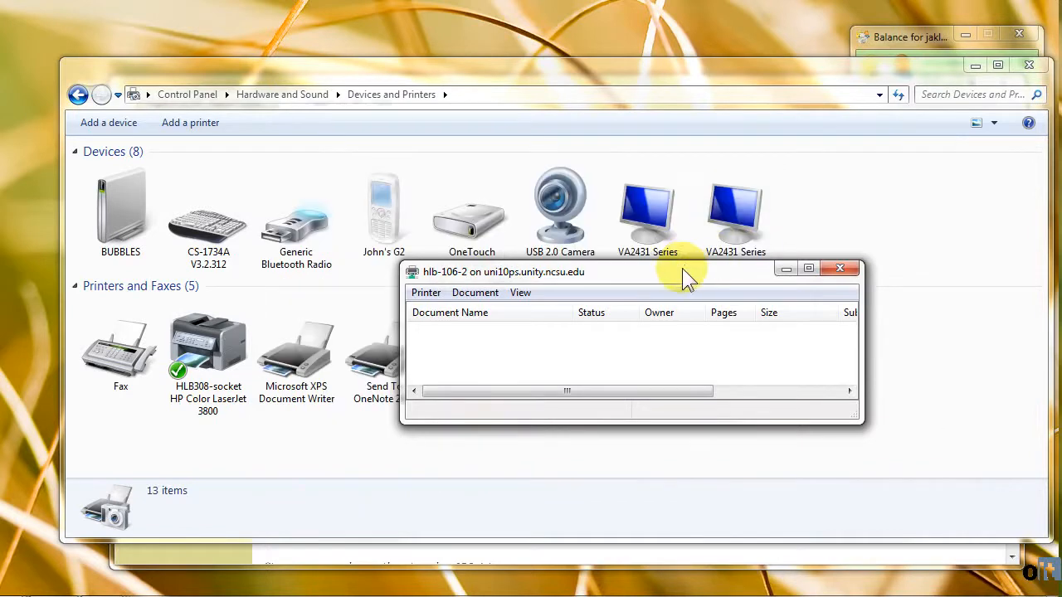
pyautogui.moveTo(683, 281); pyautogui.dragTo(826, 152)
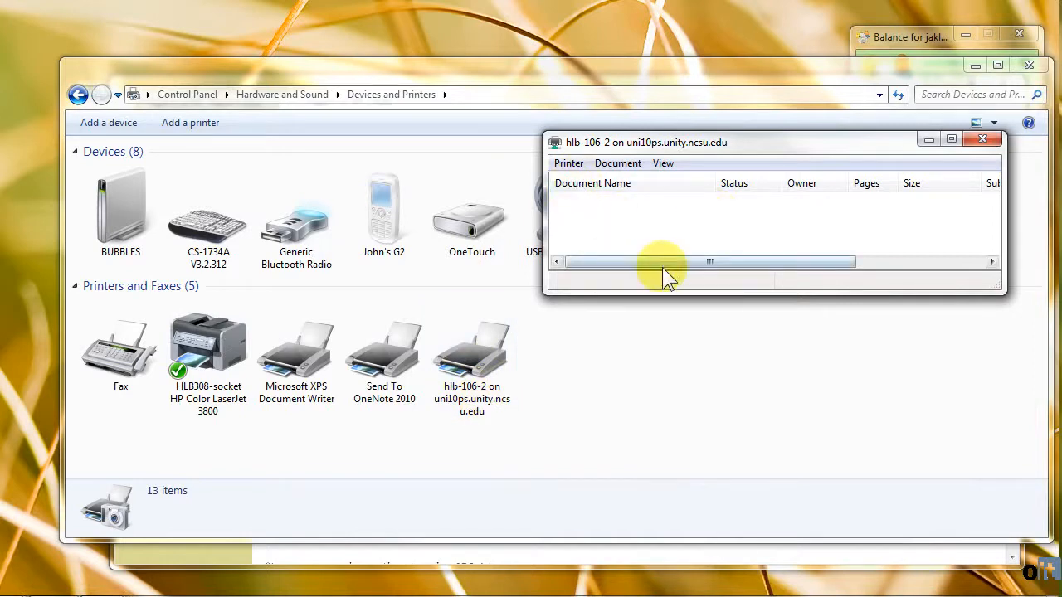
pyautogui.moveTo(668, 262); pyautogui.dragTo(610, 262)
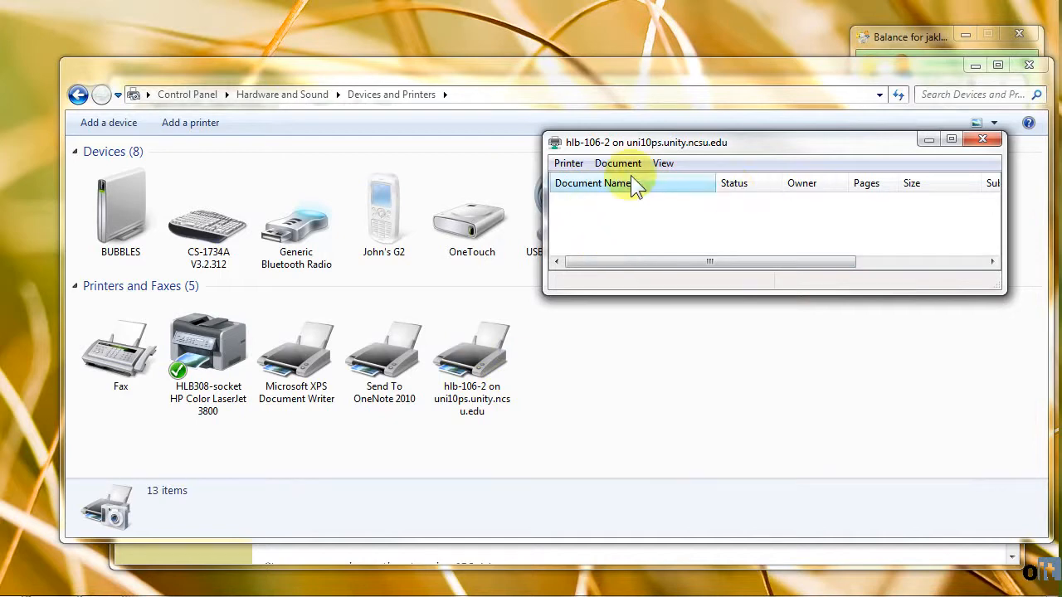
# - Print a test page from the properties of the hlb-106-2 printer and dismiss the confirmation
pyautogui.click(569, 164)
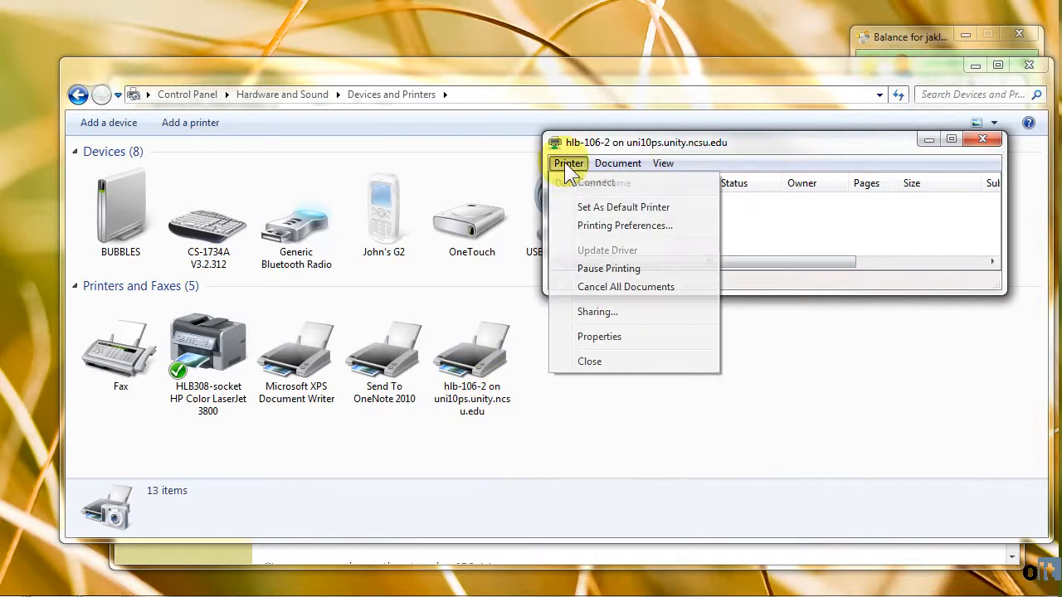
pyautogui.click(608, 339)
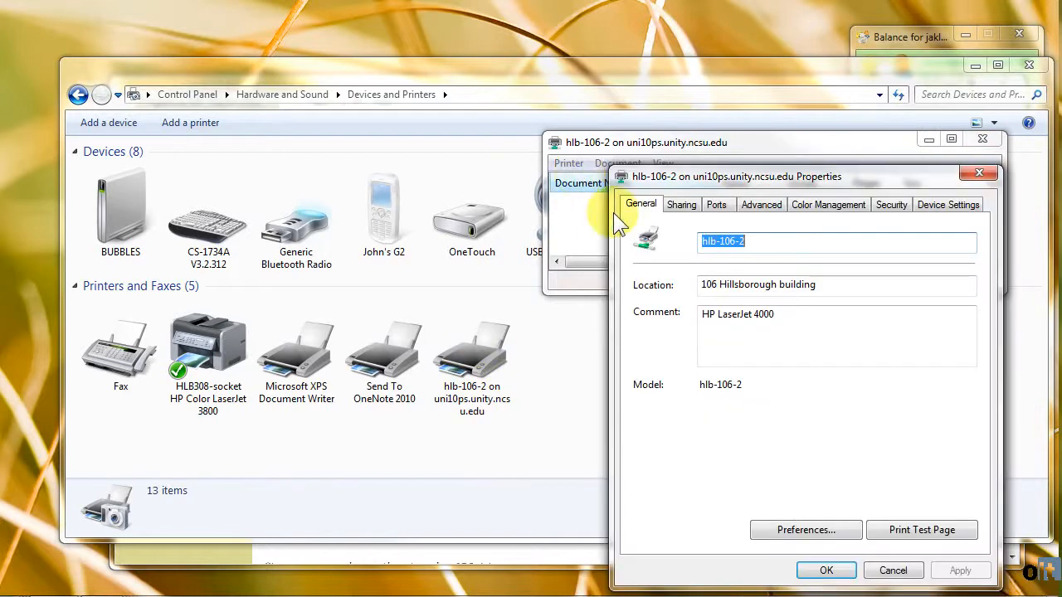
pyautogui.click(913, 533)
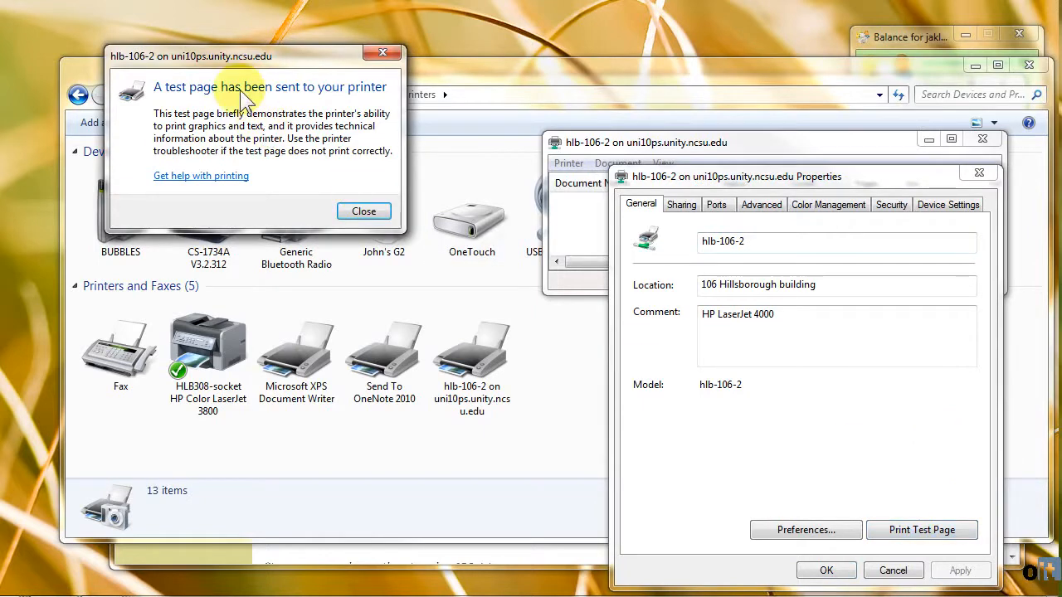
pyautogui.moveTo(218, 58); pyautogui.dragTo(515, 262)
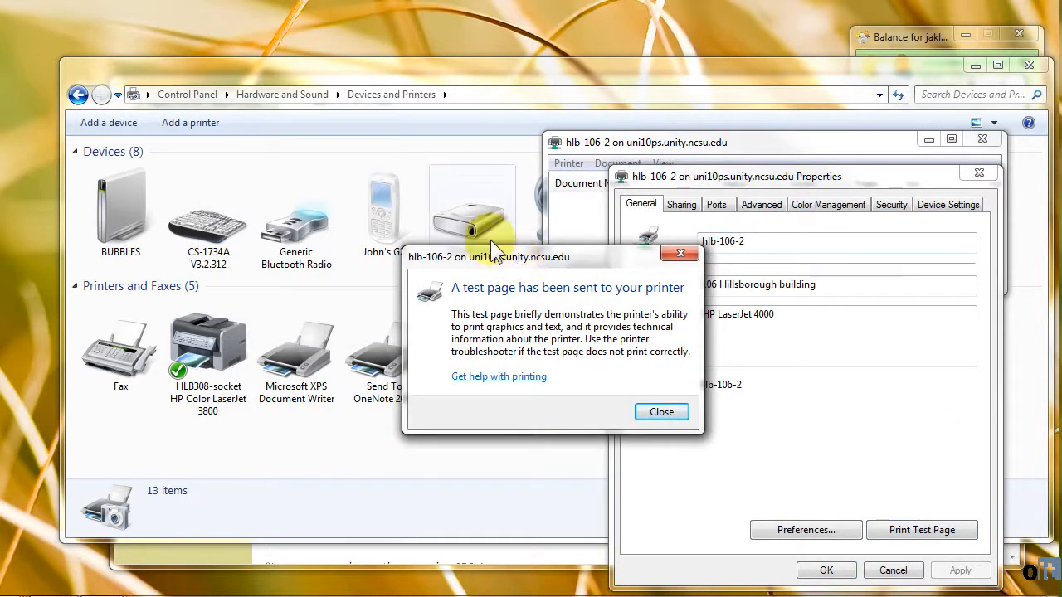
pyautogui.click(661, 412)
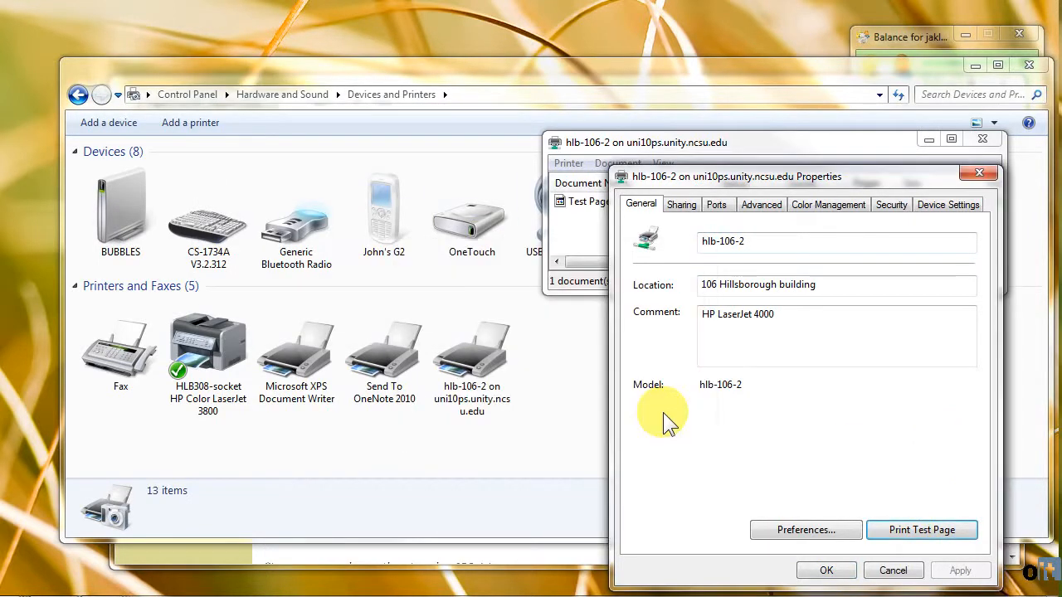
# - Arrange the print queue and Print Job Notification windows so the test page's job details and charging options can be read
pyautogui.moveTo(652, 141); pyautogui.dragTo(236, 158)
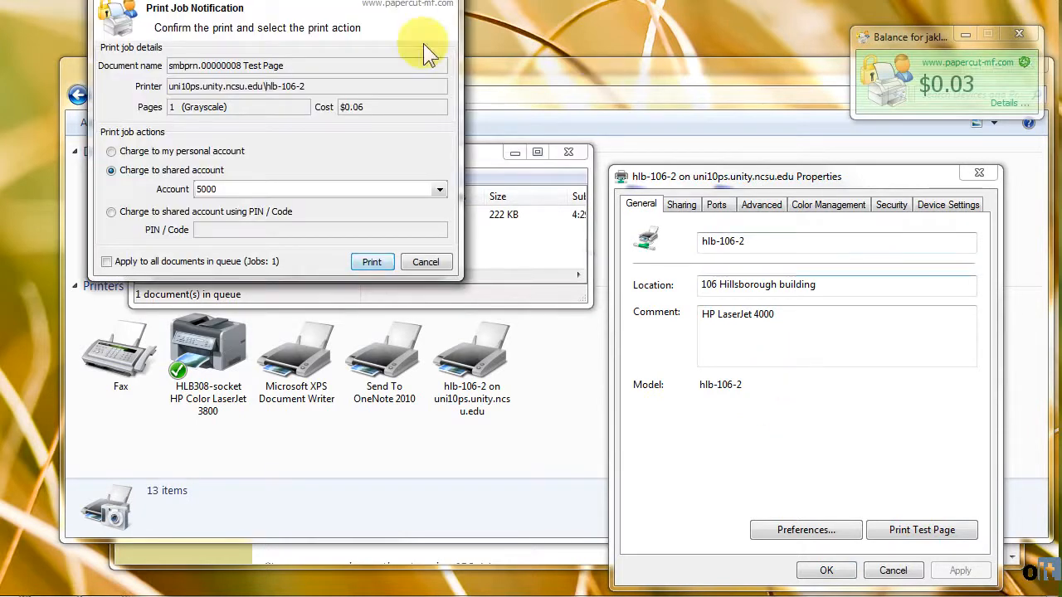
pyautogui.moveTo(303, 0); pyautogui.dragTo(509, 202)
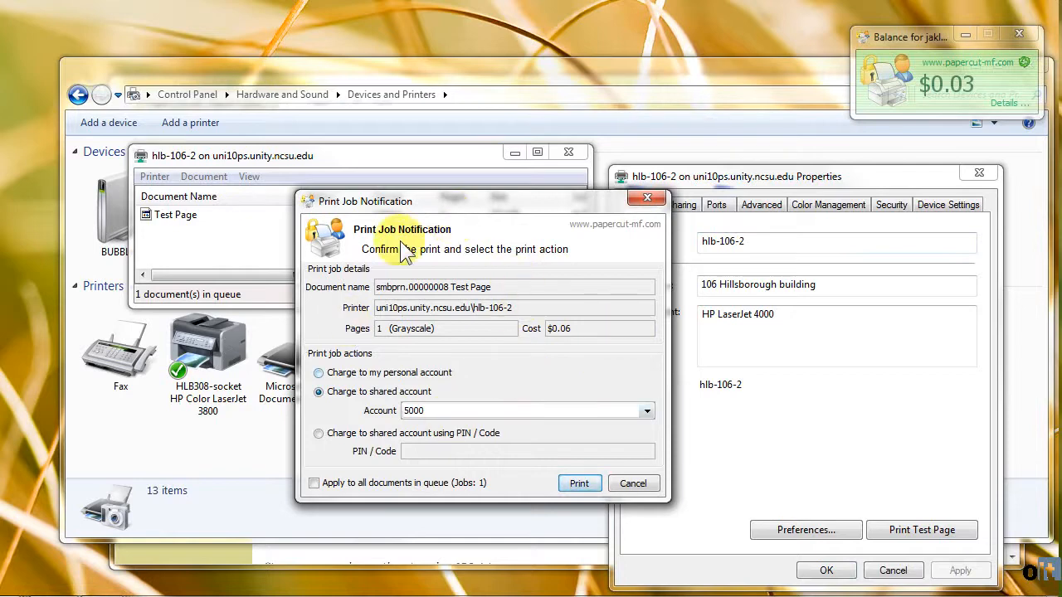
pyautogui.moveTo(403, 204); pyautogui.dragTo(448, 202)
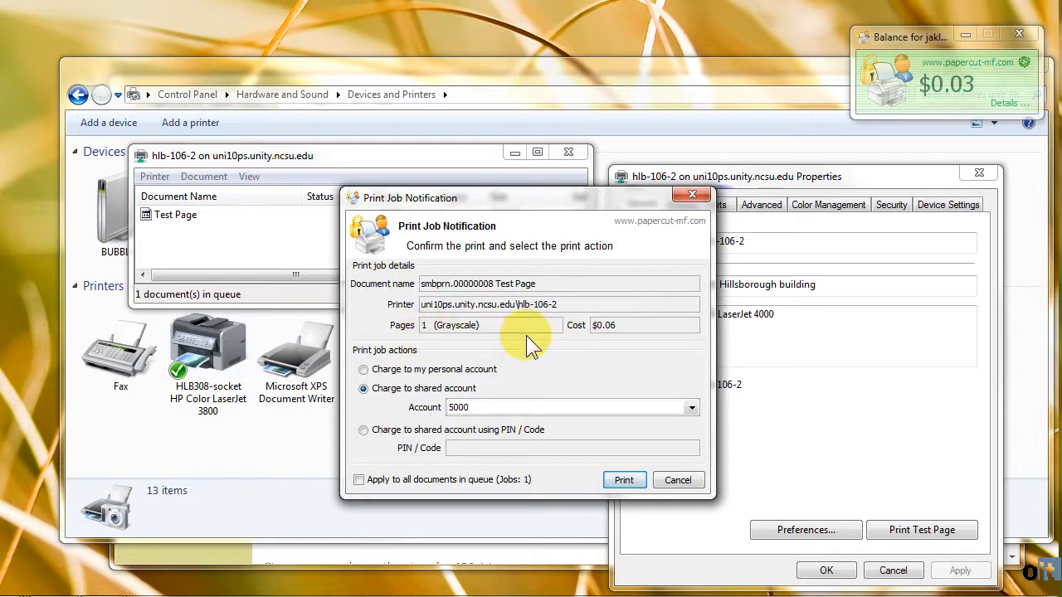
# - Try the personal account option, choose the listed shared account to be charged instead, and print the test page
pyautogui.click(397, 370)
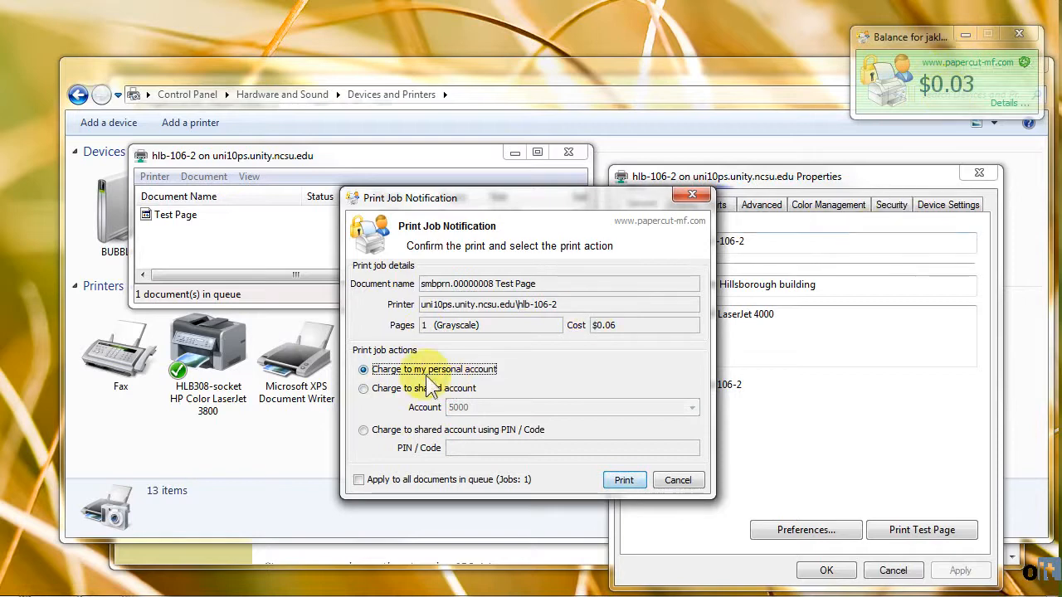
pyautogui.click(363, 388)
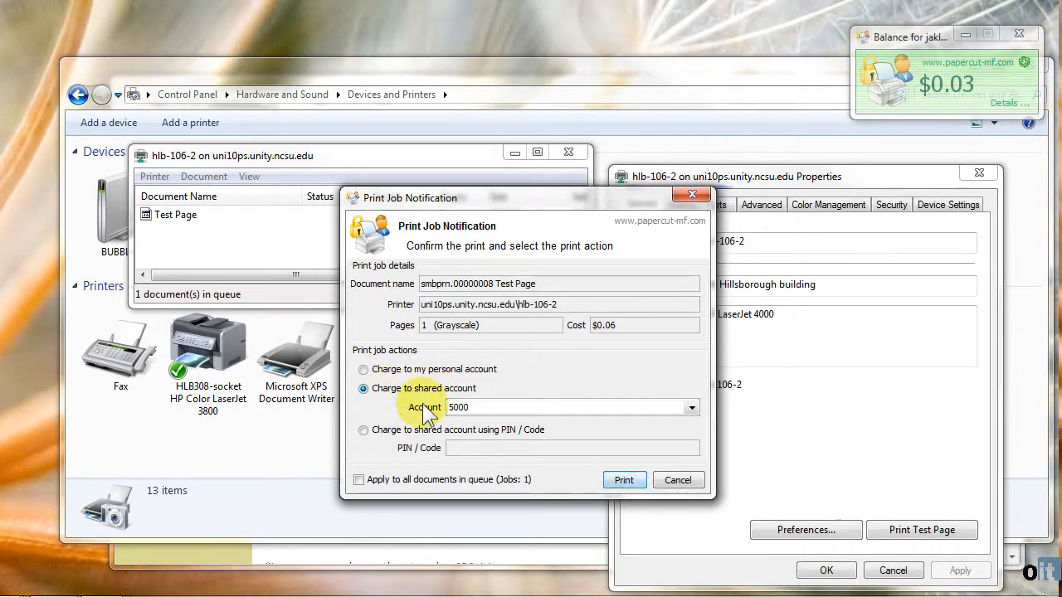
pyautogui.click(692, 407)
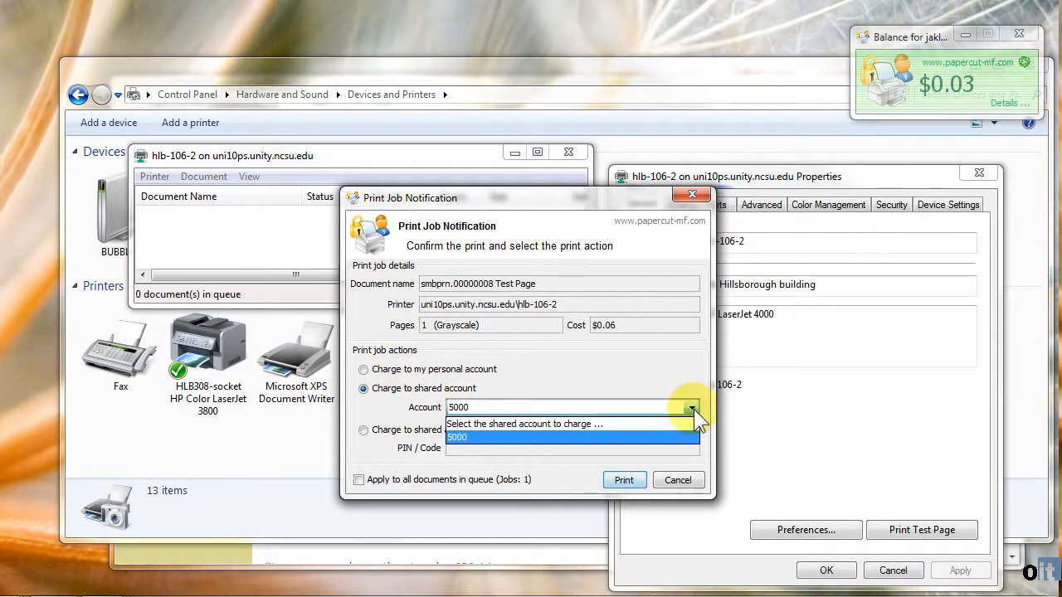
pyautogui.click(565, 438)
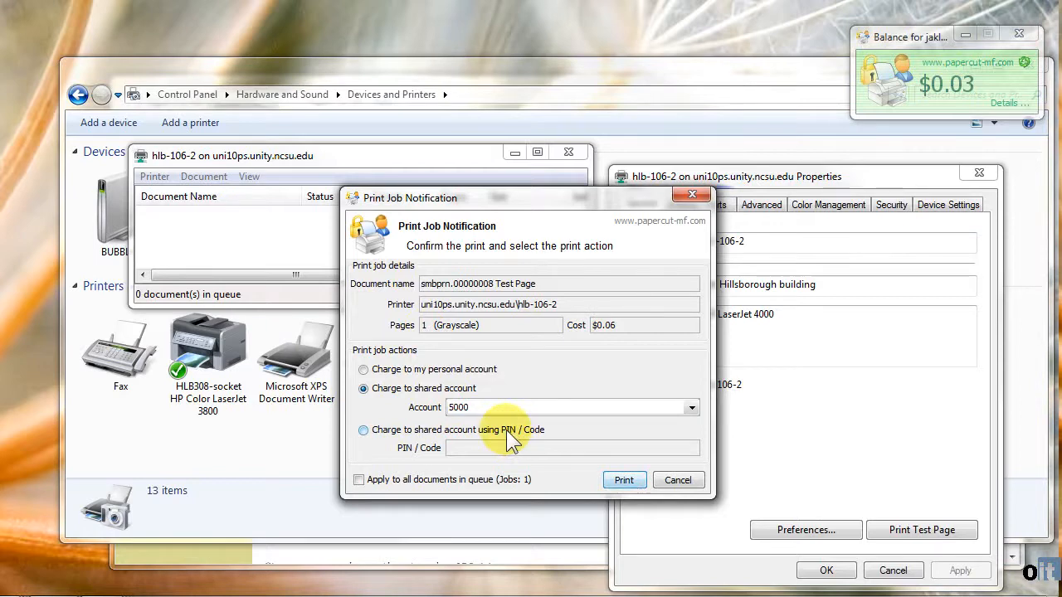
pyautogui.click(623, 480)
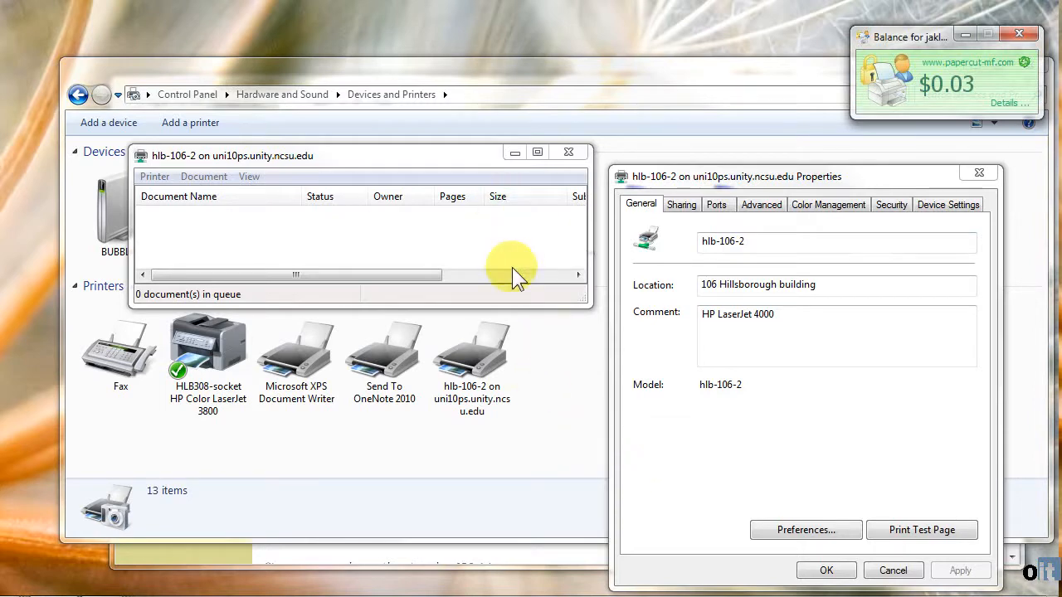
# - Close the hlb-106-2 queue and properties windows and open Recent Print Jobs on the PaperCut user page in the browser
pyautogui.click(569, 153)
pyautogui.click(979, 174)
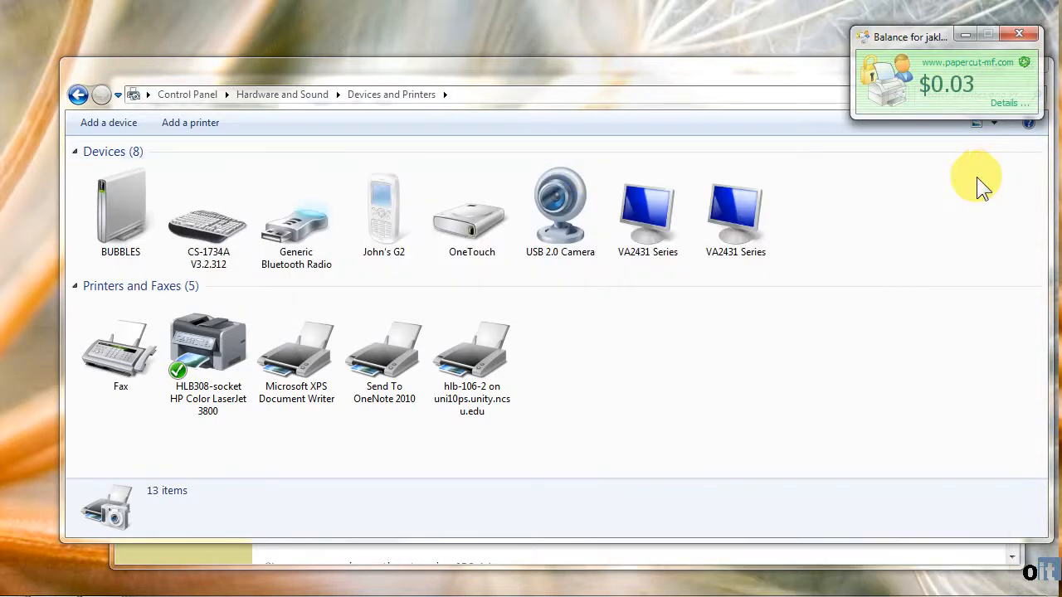
pyautogui.click(643, 553)
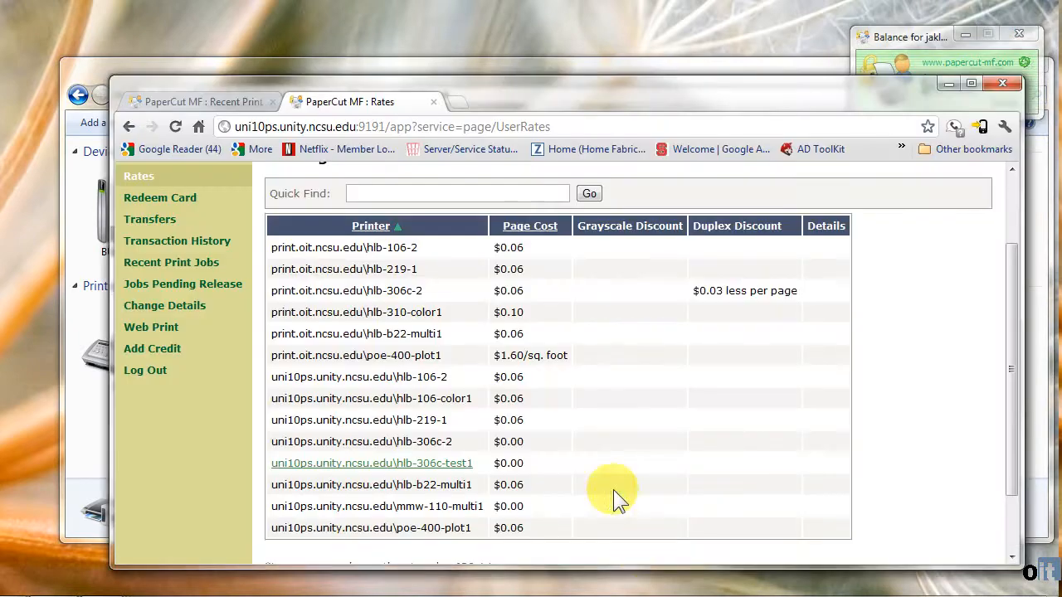
pyautogui.scroll(3, 490, 407)
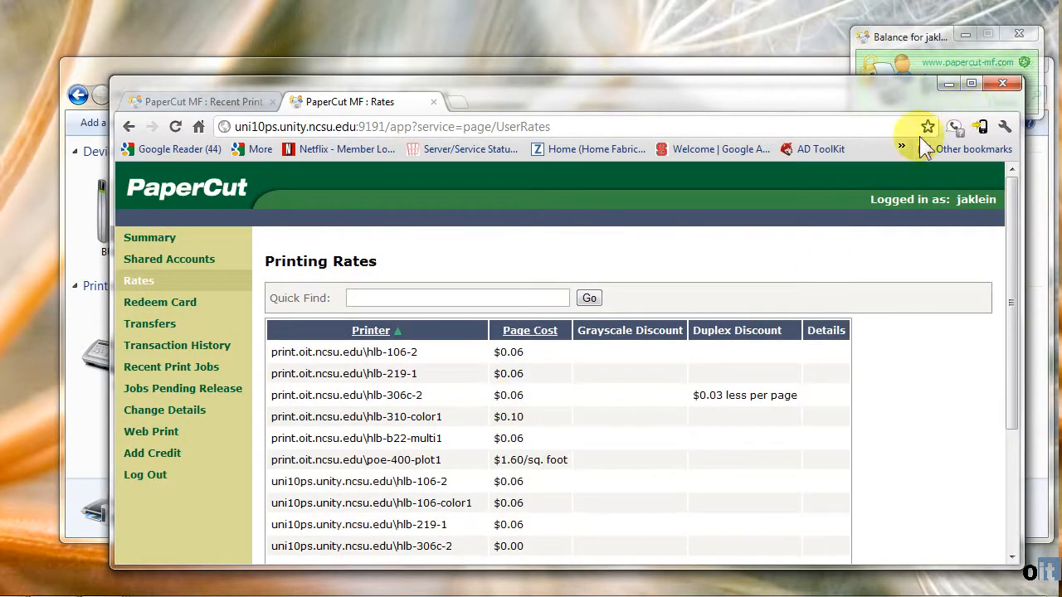
pyautogui.click(190, 371)
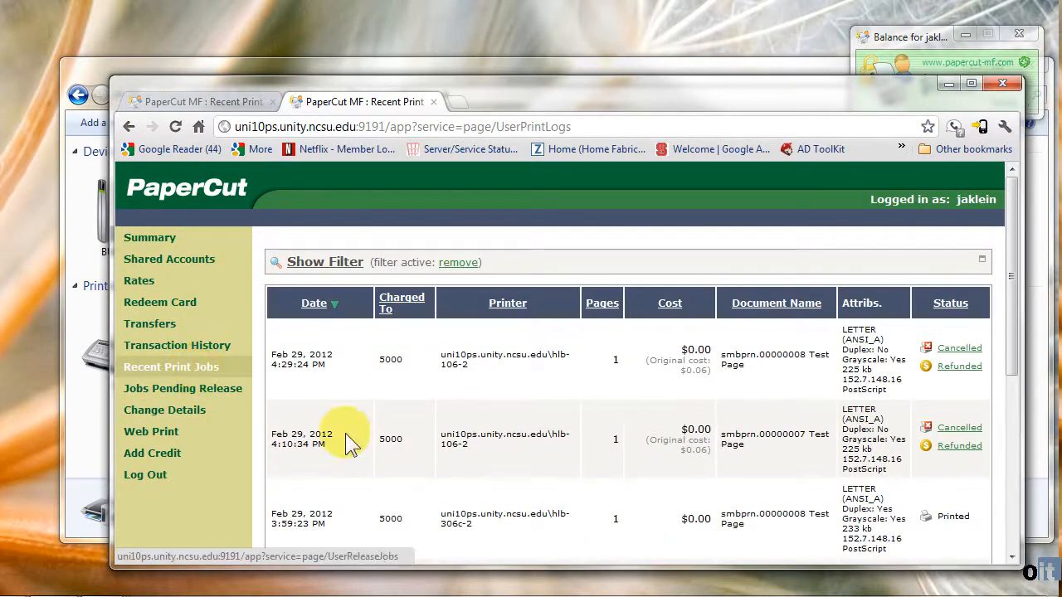
# - Examine the recent print jobs, comparing charged accounts, costs and statuses, and check the refund details of the newest job
pyautogui.scroll(-5, 348, 440)
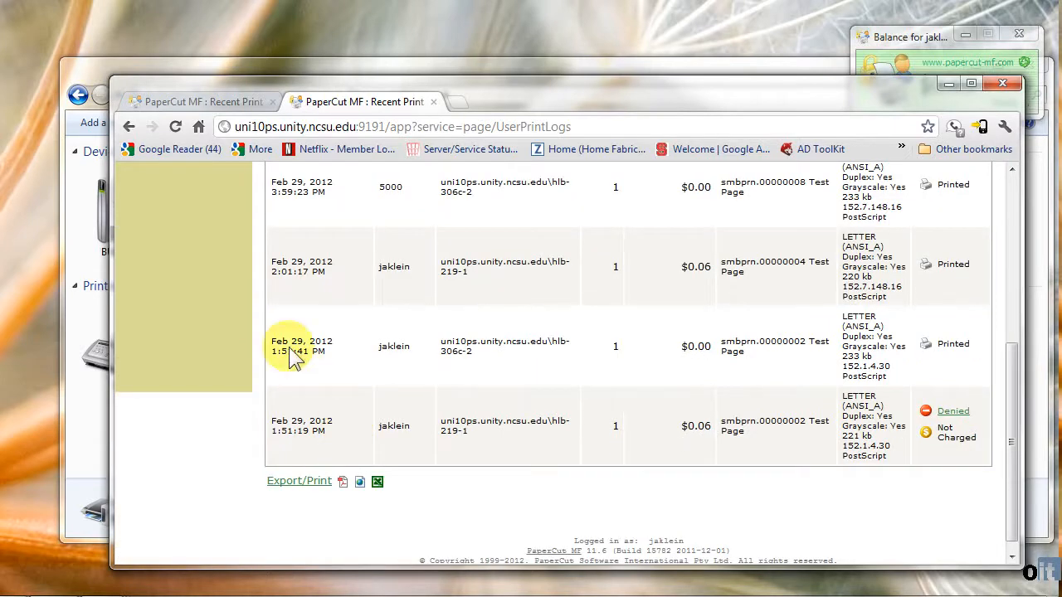
pyautogui.moveTo(382, 348); pyautogui.dragTo(446, 351)
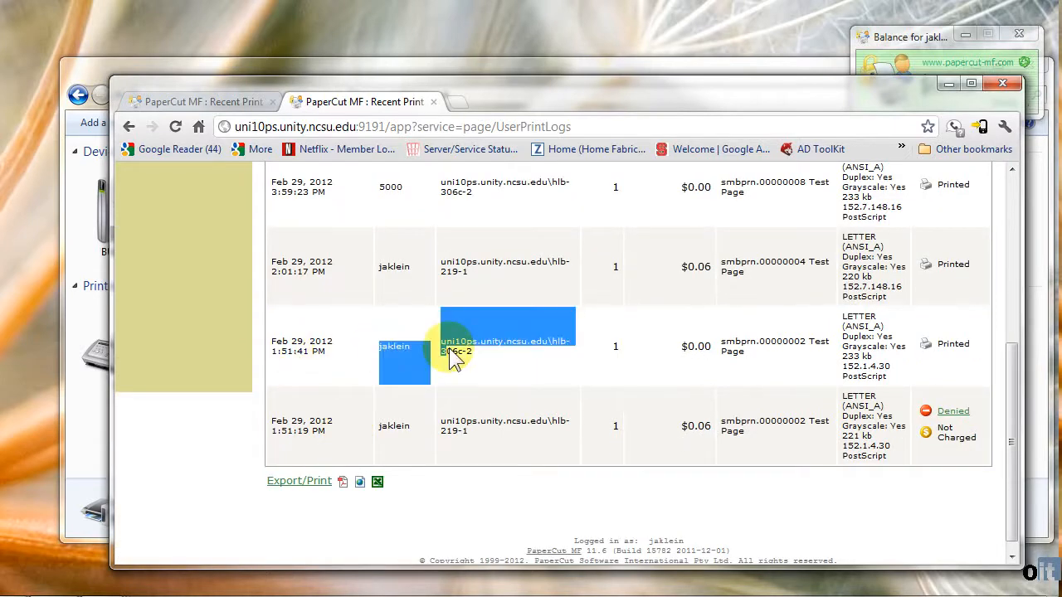
pyautogui.click(407, 433)
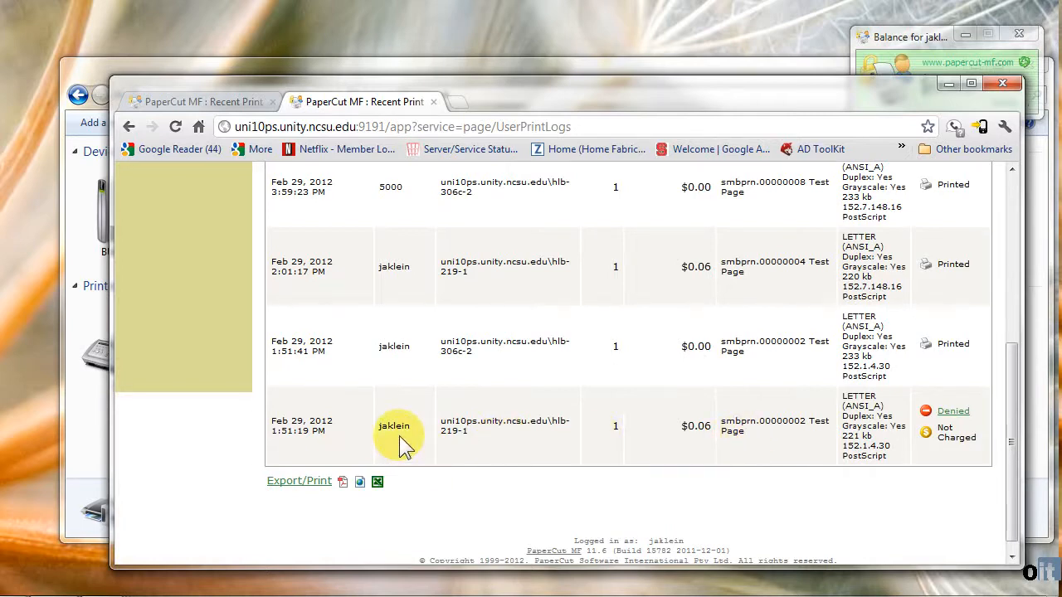
pyautogui.scroll(5, 399, 436)
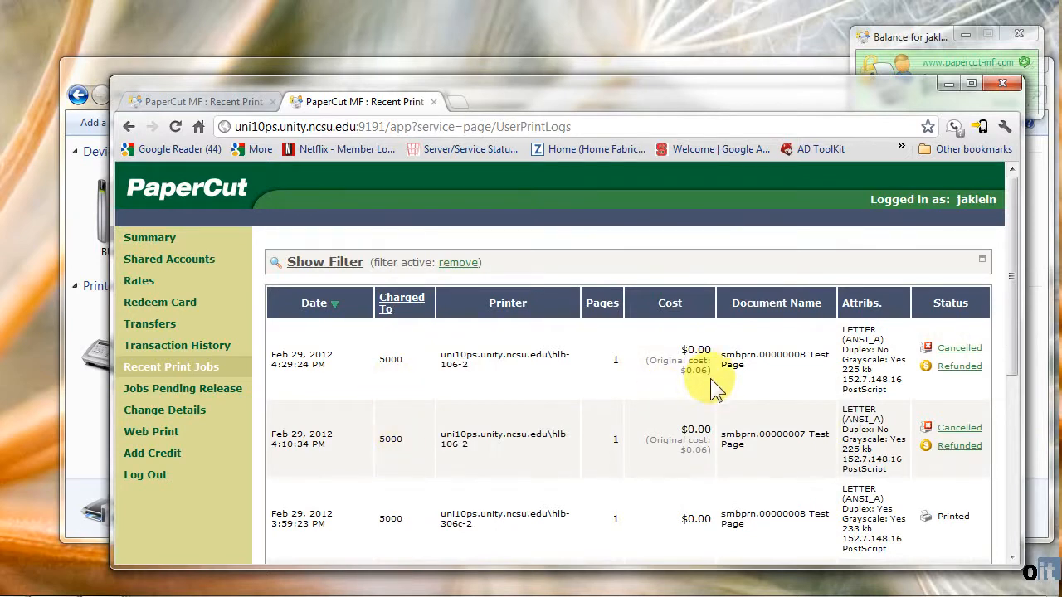
pyautogui.scroll(-1, 709, 380)
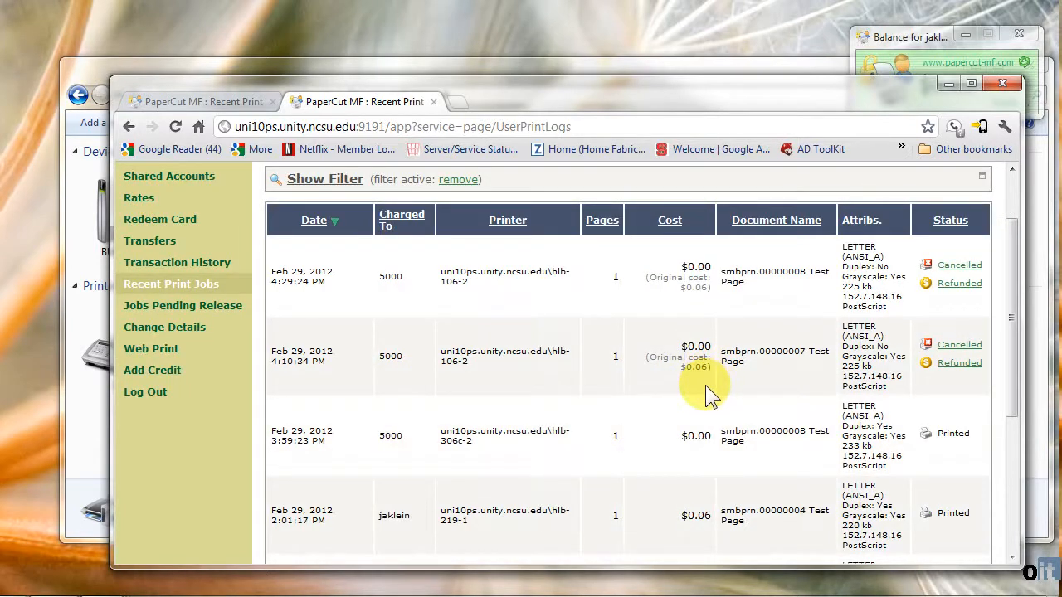
pyautogui.scroll(-1, 705, 385)
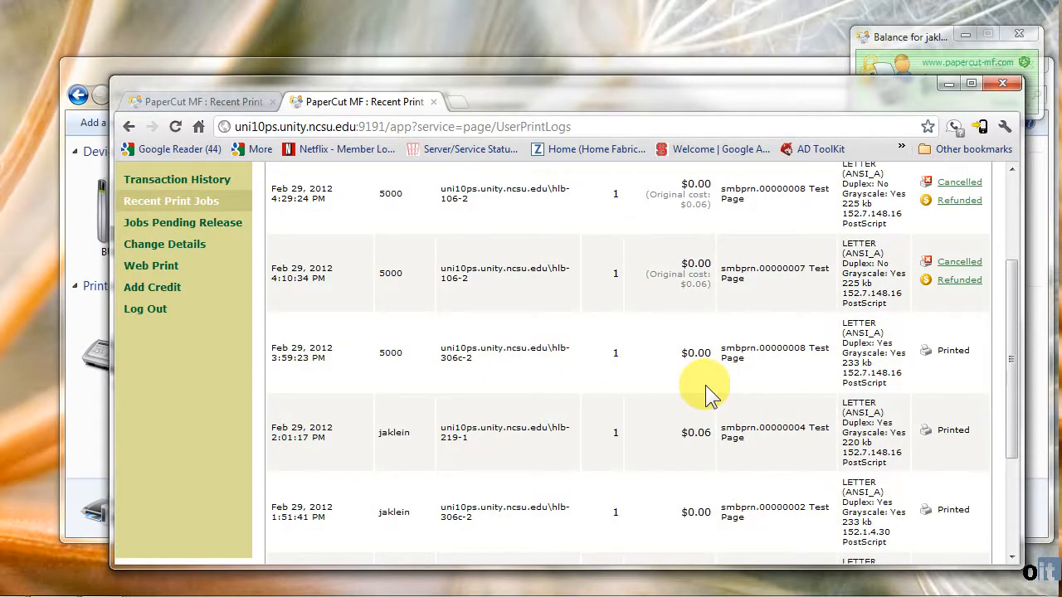
pyautogui.scroll(2, 705, 385)
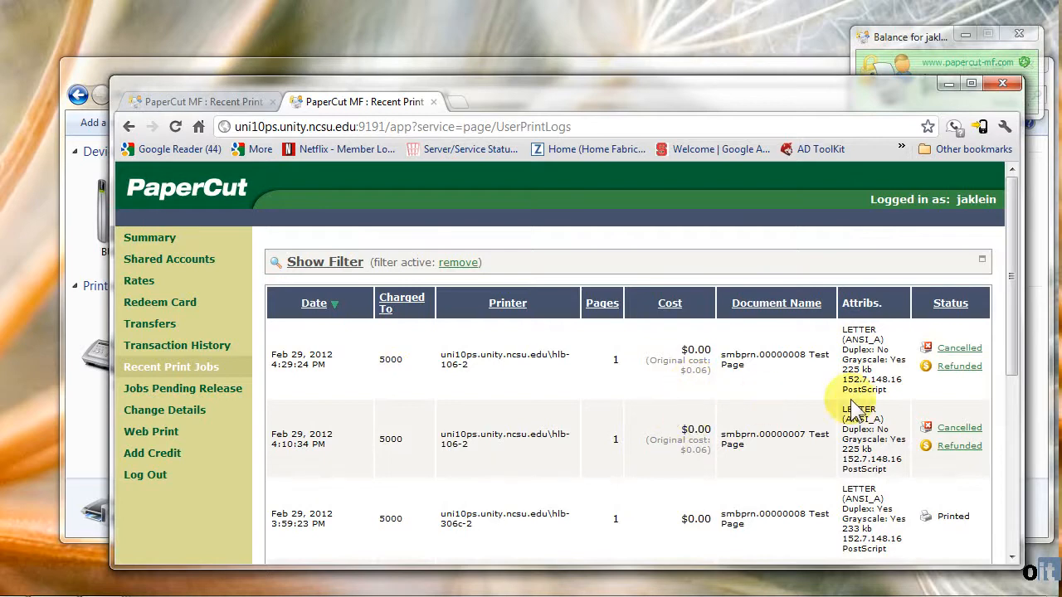
pyautogui.moveTo(955, 375)
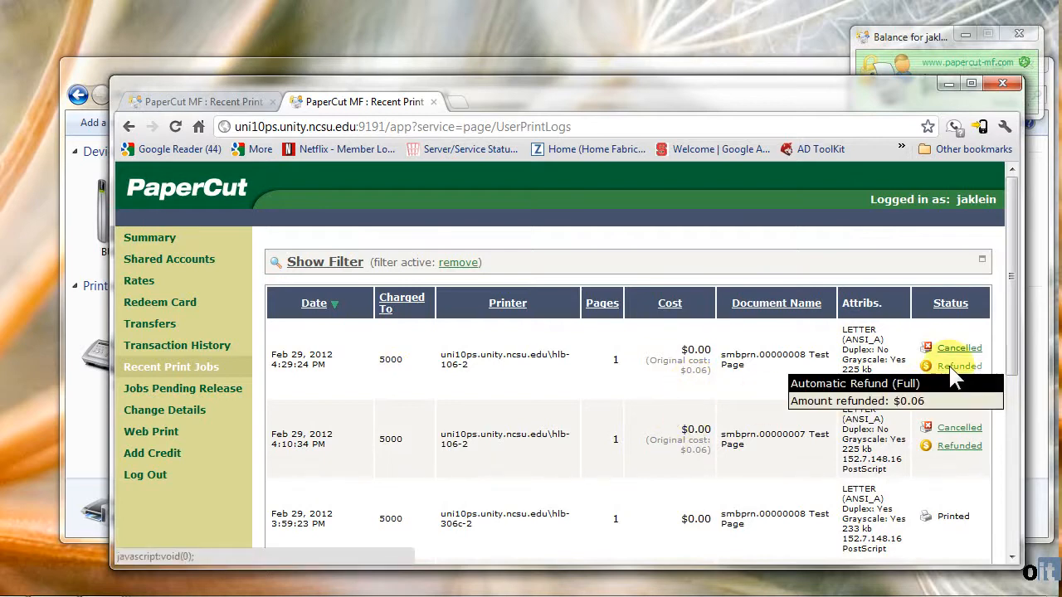